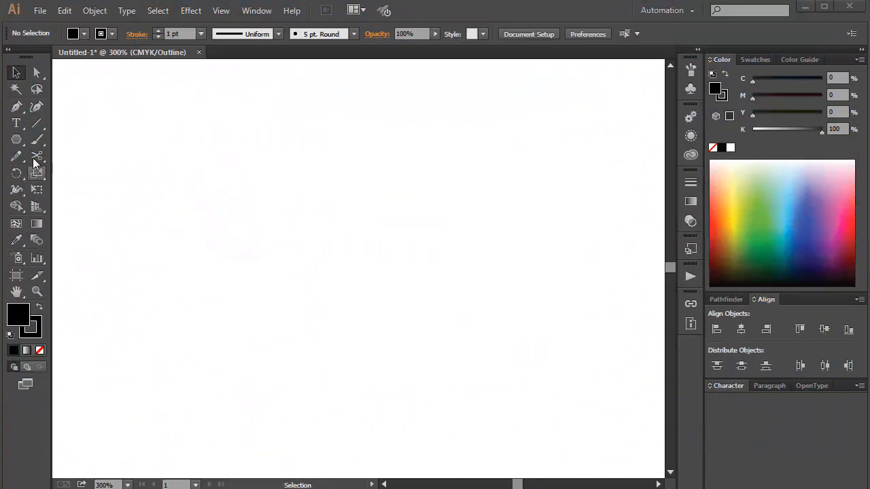
# Step: Draw an upright triangle about 120 px wide with the Polygon tool and move it toward the middle of the canvas
pyautogui.moveTo(16, 140); pyautogui.dragTo(61, 188)
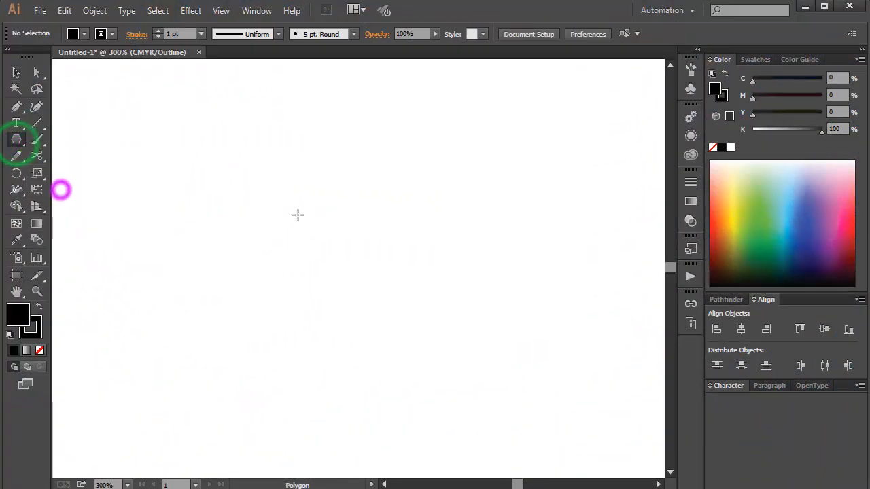
pyautogui.moveTo(286, 181); pyautogui.dragTo(323, 242)
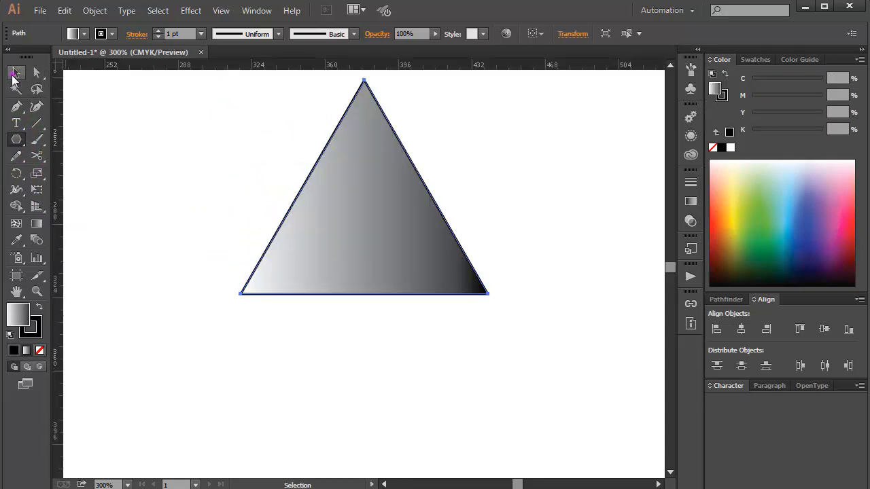
pyautogui.click(13, 75)
pyautogui.moveTo(352, 192); pyautogui.dragTo(310, 248)
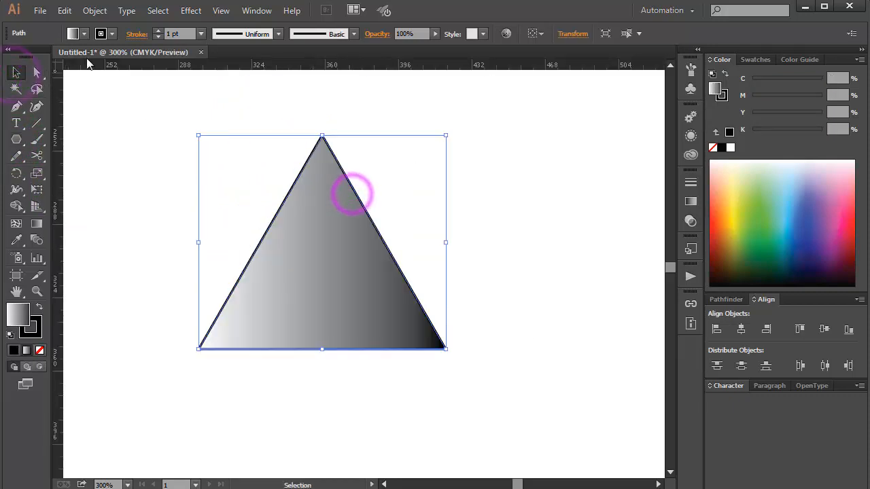
# Step: Set the triangle's fill to None, keeping only its black outline
pyautogui.click(80, 33)
pyautogui.click(9, 56)
pyautogui.click(354, 110)
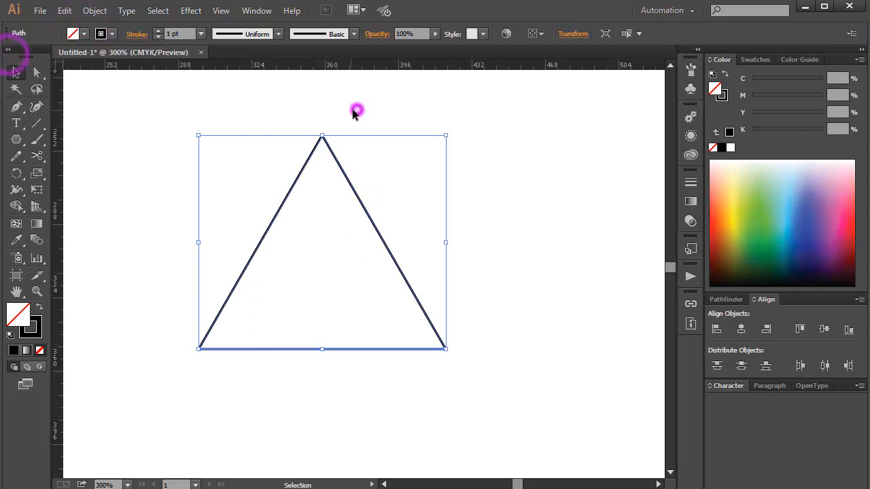
pyautogui.moveTo(249, 107); pyautogui.dragTo(303, 187)
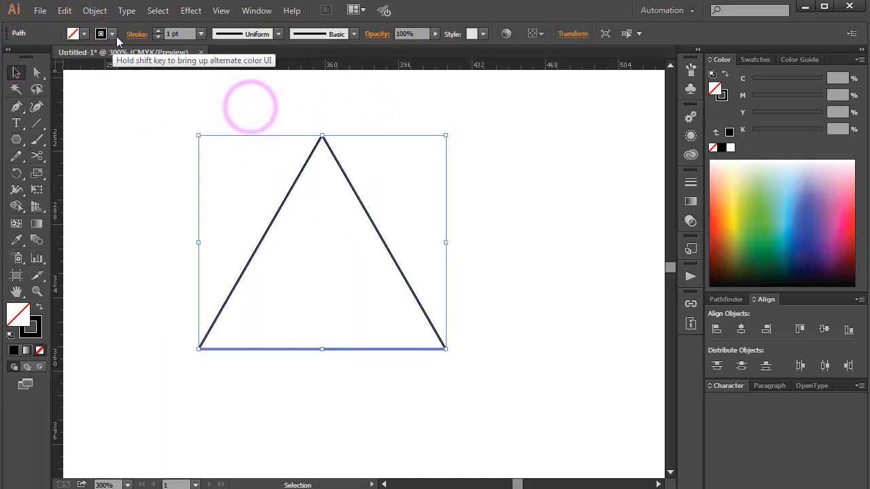
# Step: Set the triangle's stroke weight to 0.25 pt
pyautogui.click(160, 37)
pyautogui.click(158, 30)
pyautogui.click(200, 33)
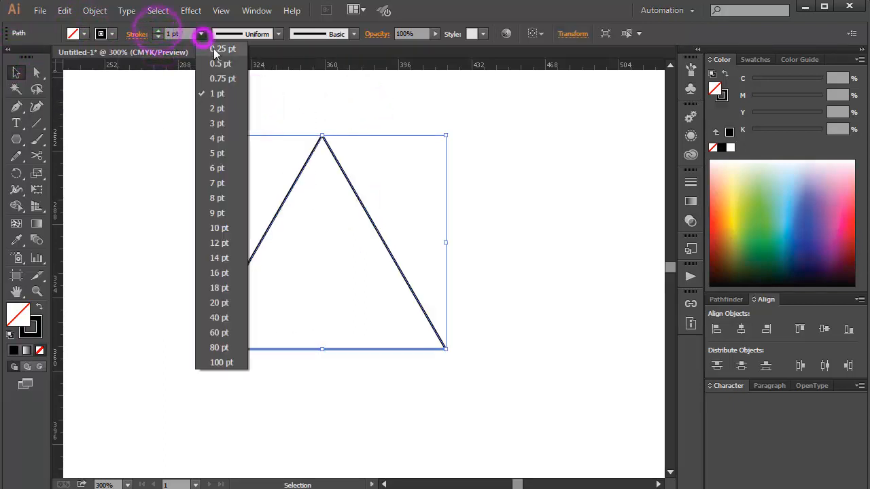
pyautogui.click(209, 53)
pyautogui.click(204, 108)
pyautogui.moveTo(229, 128); pyautogui.dragTo(525, 246)
pyautogui.hotkey('ctrl', '+')
pyautogui.scroll(-1, 227, 178)
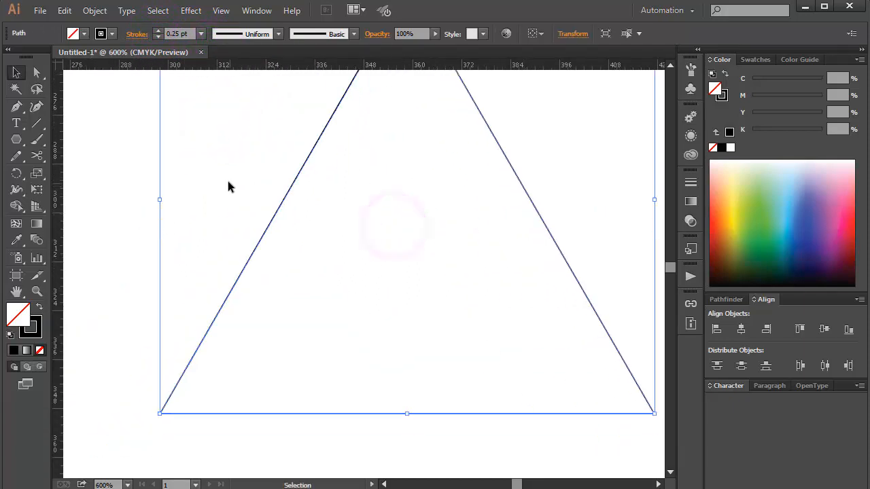
pyautogui.scroll(2, 355, 164)
pyautogui.hotkey('ctrl', '-')
pyautogui.hotkey('ctrl', '-')
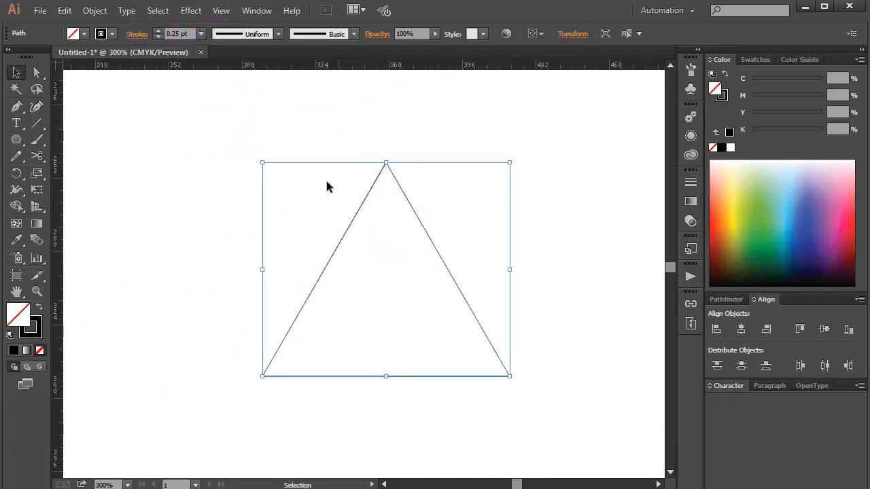
# Step: Round all three corners of the triangle to a radius of about 13 px
pyautogui.click(38, 72)
pyautogui.moveTo(386, 176); pyautogui.dragTo(405, 215)
pyautogui.click(491, 184)
pyautogui.moveTo(335, 171); pyautogui.dragTo(393, 211)
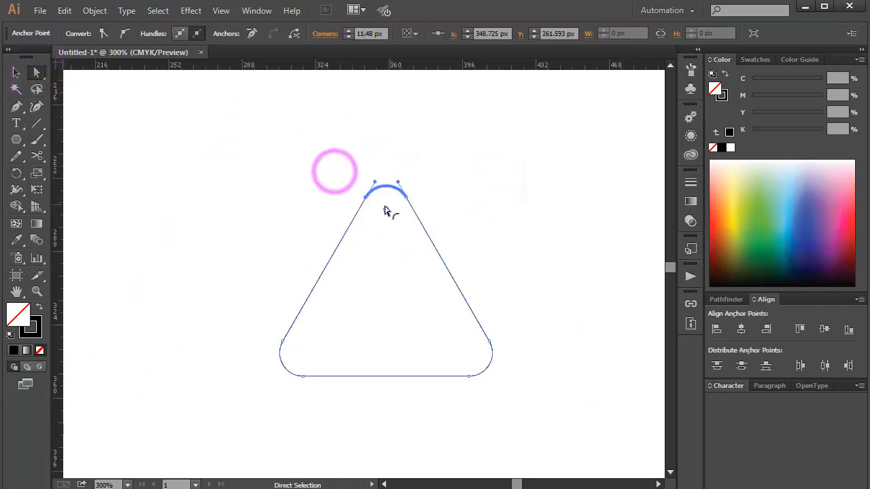
pyautogui.click(306, 155)
pyautogui.click(15, 73)
pyautogui.moveTo(239, 161); pyautogui.dragTo(367, 224)
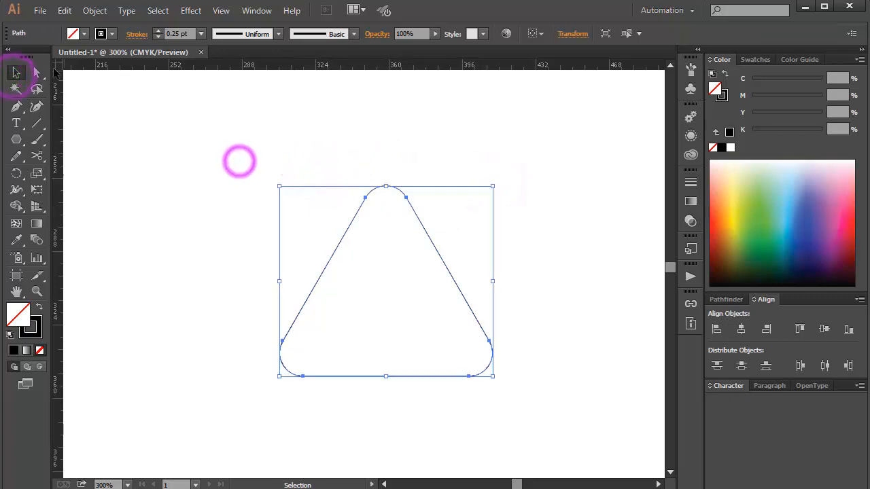
pyautogui.click(39, 71)
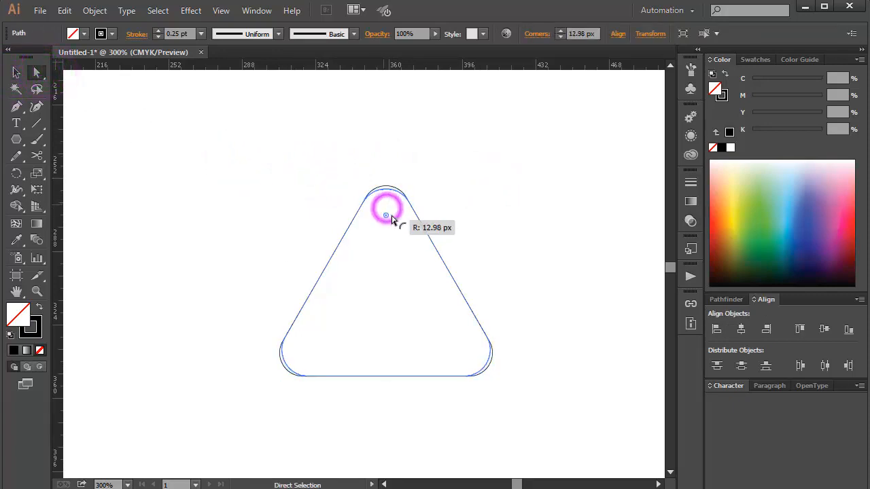
pyautogui.click(524, 193)
# Step: Draw a circle about 21 px across in the triangle's lower-left corner with the Ellipse tool
pyautogui.click(16, 139)
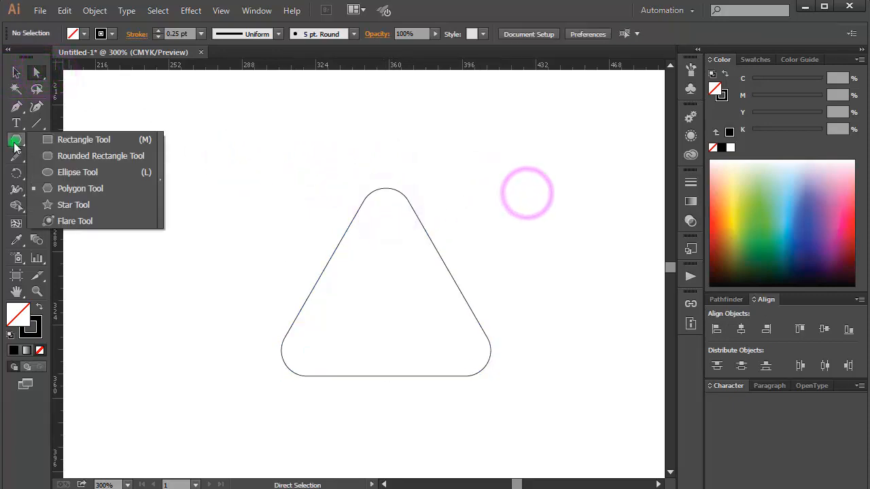
pyautogui.click(64, 172)
pyautogui.moveTo(291, 339); pyautogui.dragTo(332, 379)
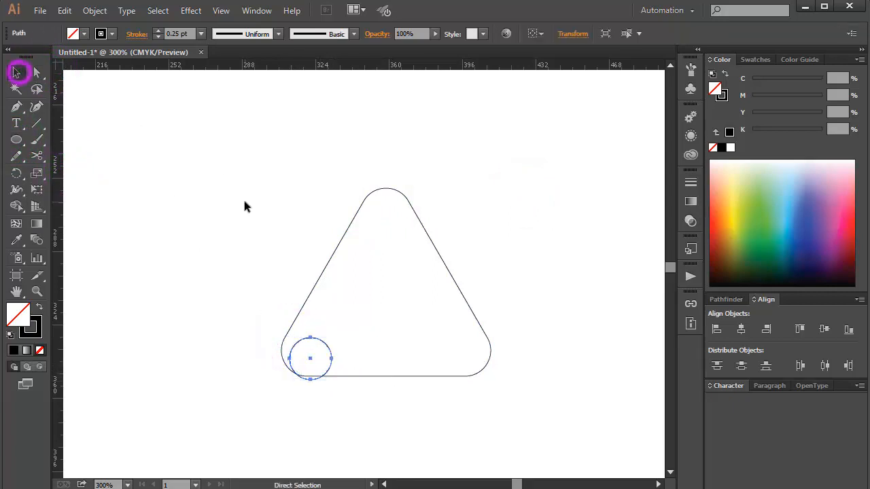
# Step: Move the circle against the triangle's lower-left rounded corner and enlarge it to touch the corner curve and the base
pyautogui.hotkey('ctrl', '=')
pyautogui.hotkey('ctrl', '=')
pyautogui.hotkey('ctrl', '=')
pyautogui.press('space')
pyautogui.moveTo(529, 309); pyautogui.dragTo(96, 222)
pyautogui.moveTo(271, 295); pyautogui.dragTo(197, 173)
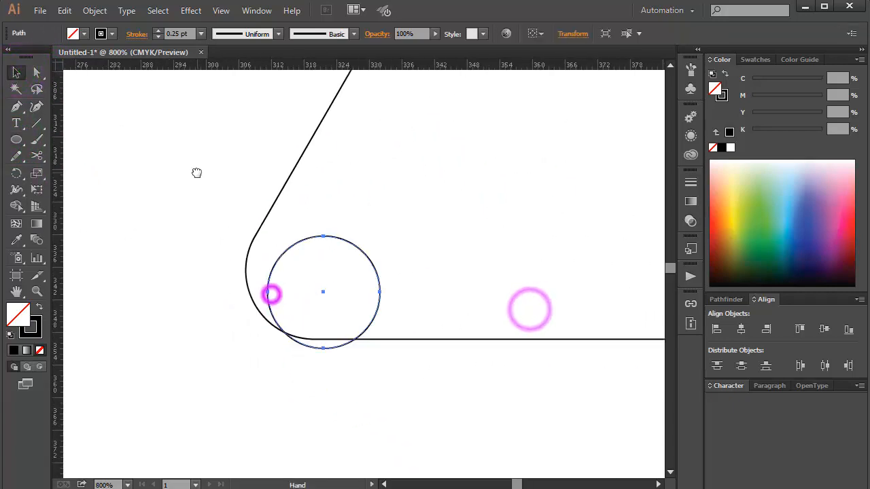
pyautogui.moveTo(352, 246); pyautogui.dragTo(330, 223)
pyautogui.moveTo(361, 270)
pyautogui.mouseDown()
pyautogui.moveTo(382, 286)
pyautogui.moveTo(371, 280)
pyautogui.mouseUp()
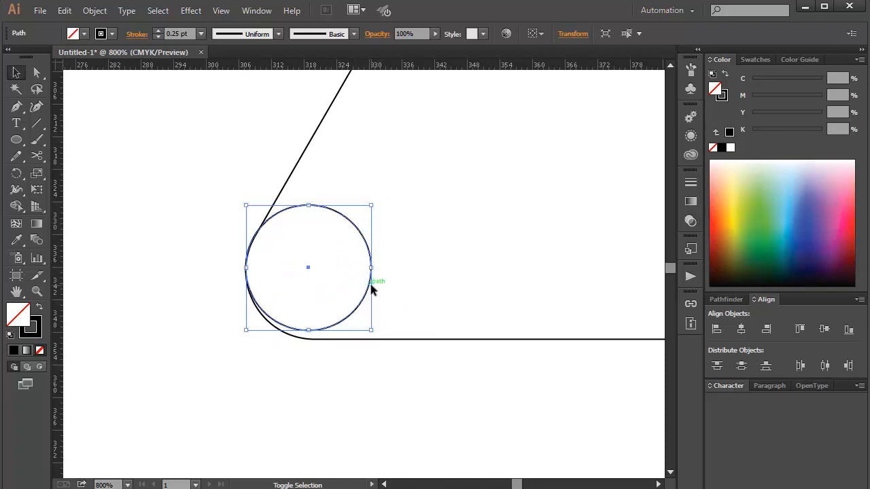
pyautogui.hotkey('ctrl', 'z')
pyautogui.moveTo(358, 325); pyautogui.dragTo(371, 336)
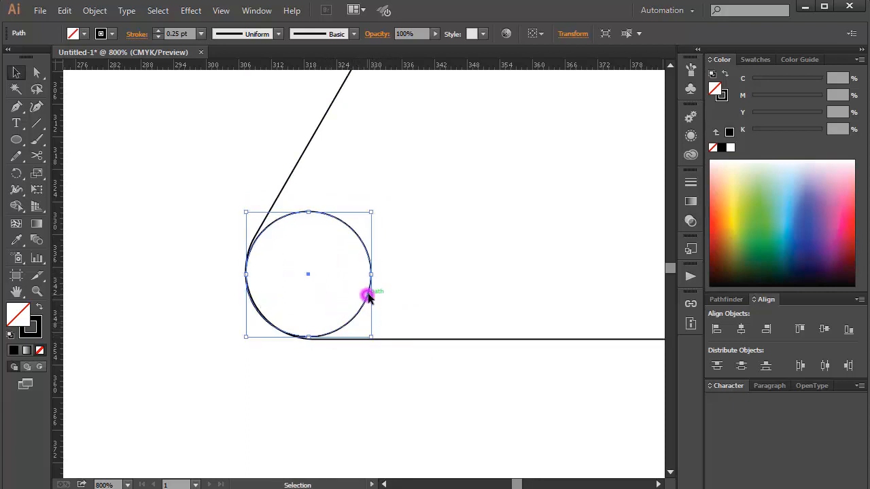
pyautogui.moveTo(368, 287)
pyautogui.mouseDown()
pyautogui.moveTo(378, 290)
pyautogui.moveTo(376, 276)
pyautogui.mouseUp()
pyautogui.click(411, 281)
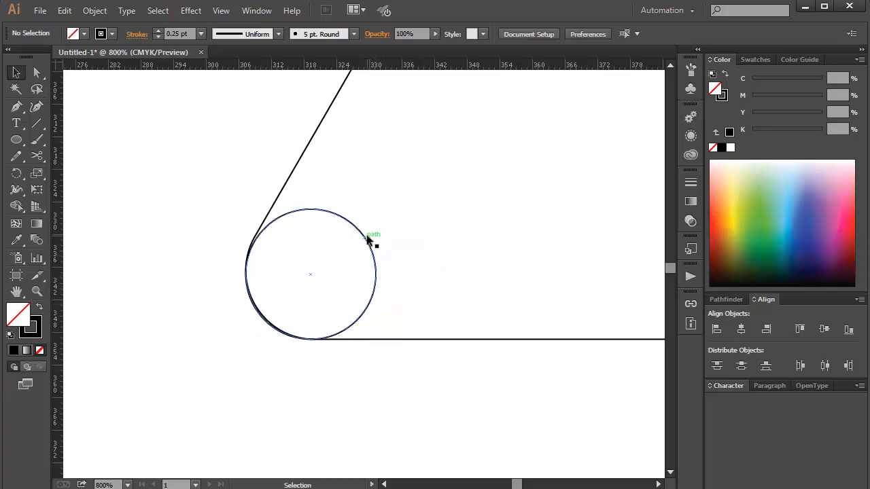
# Step: Nudge the circle slightly up and enlarge it a little more until it meets the triangle's base
pyautogui.moveTo(367, 236); pyautogui.dragTo(365, 236)
pyautogui.click(410, 237)
pyautogui.click(375, 275)
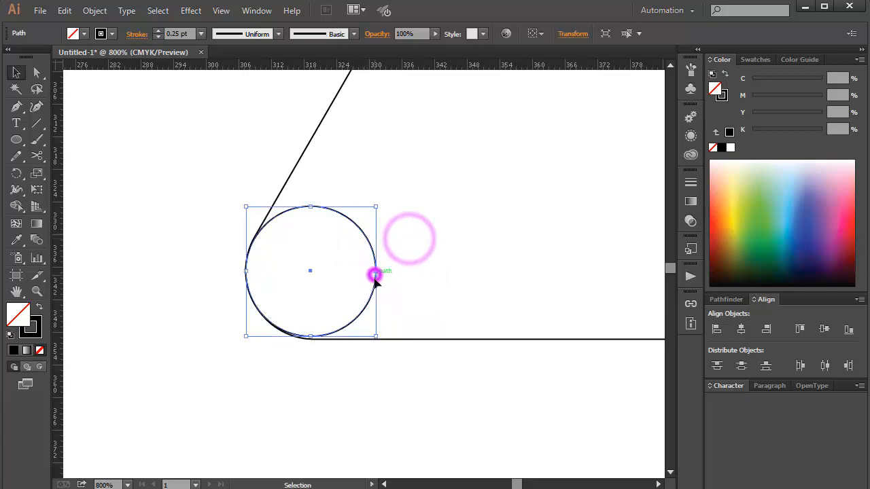
pyautogui.moveTo(376, 336); pyautogui.dragTo(381, 340)
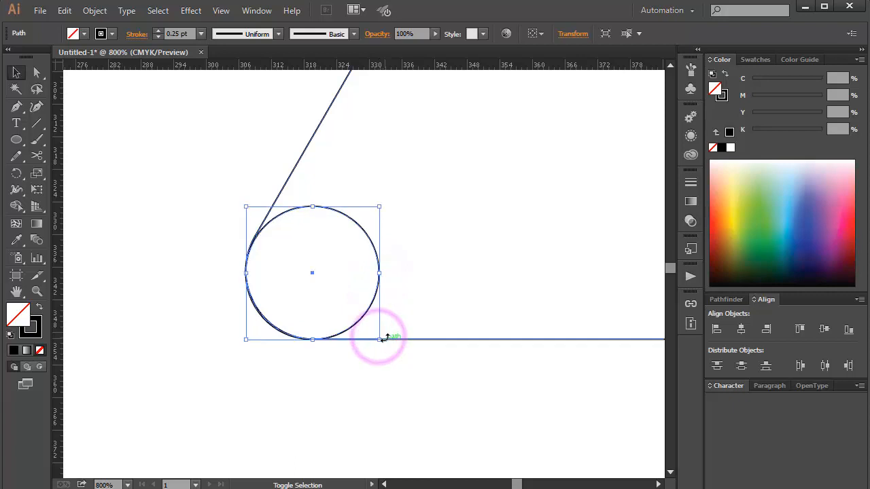
pyautogui.click(417, 293)
# Step: Enlarge the circle proportionally to about 25.5 px across, keeping it against the lower-left corner
pyautogui.hotkey('ctrl', '-')
pyautogui.hotkey('ctrl', '-')
pyautogui.hotkey('ctrl', '-')
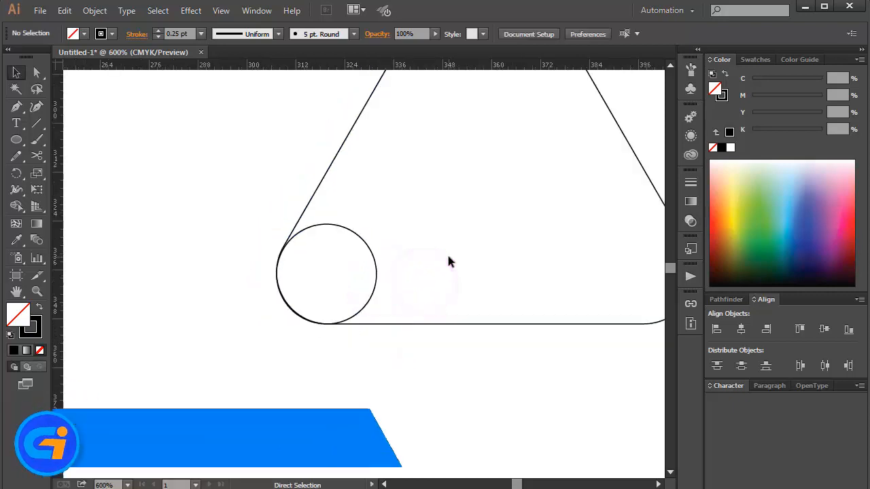
pyautogui.hotkey('ctrl', '+')
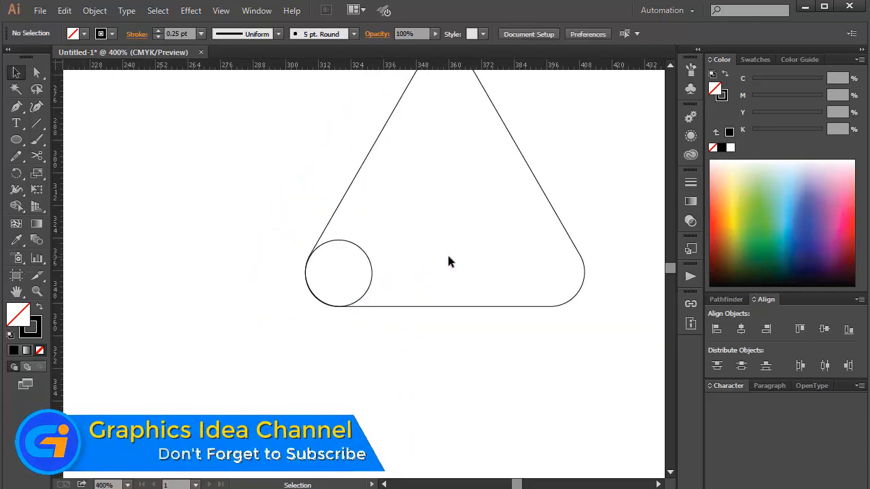
pyautogui.click(366, 254)
pyautogui.moveTo(372, 240); pyautogui.dragTo(378, 237)
pyautogui.keyDown('shift'); pyautogui.click(428, 251); pyautogui.keyUp('shift')
pyautogui.click(459, 233)
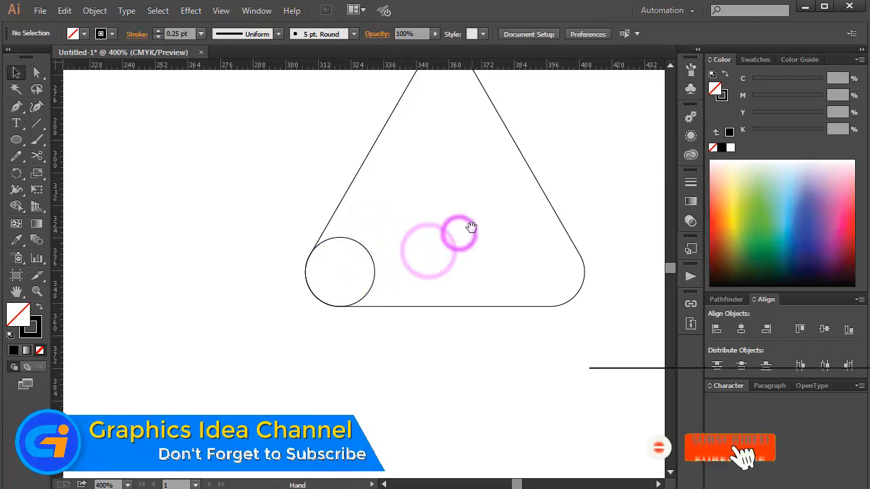
# Step: Increase the corner radius of all three triangle corners slightly
pyautogui.moveTo(472, 227); pyautogui.dragTo(380, 275)
pyautogui.click(275, 299)
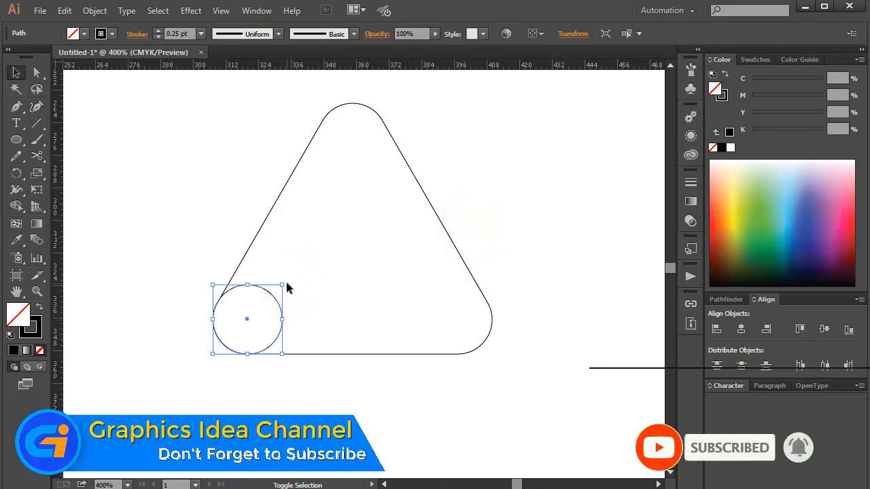
pyautogui.click(315, 275)
pyautogui.moveTo(276, 132); pyautogui.dragTo(352, 198)
pyautogui.click(36, 72)
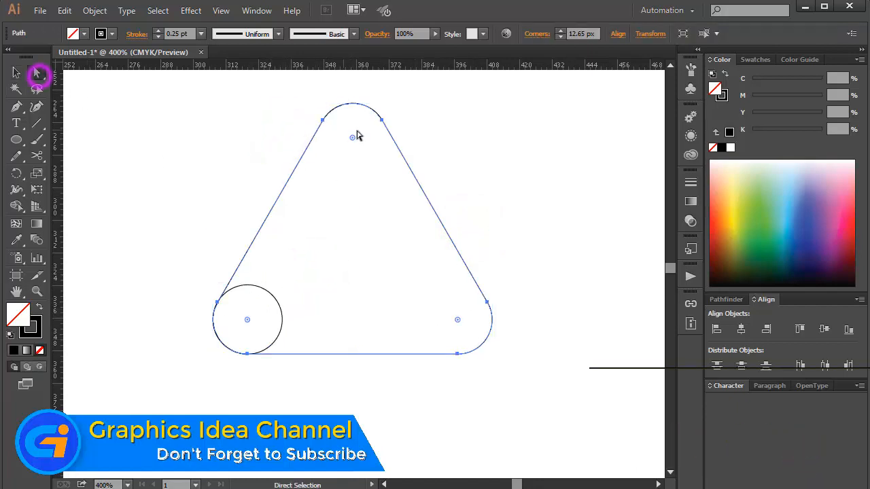
pyautogui.moveTo(353, 139); pyautogui.dragTo(350, 135)
pyautogui.click(233, 171)
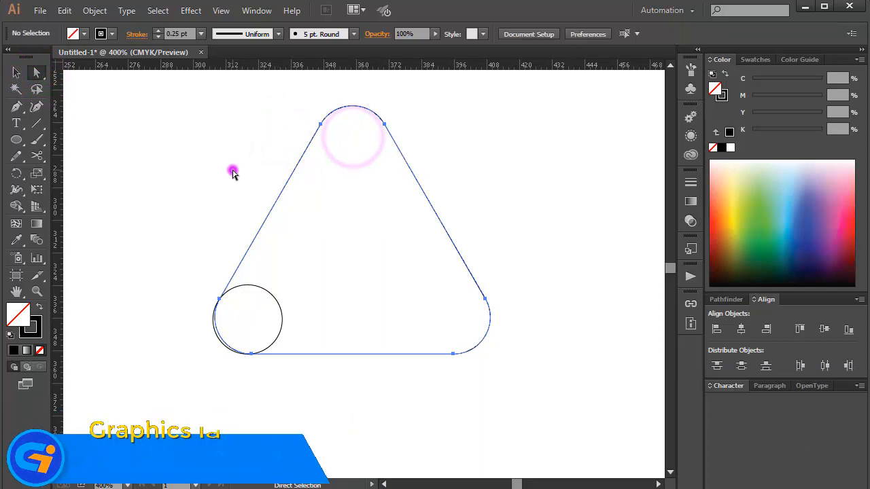
# Step: Enlarge the lower-left circle to about 30 px across and increase the triangle's corner radius to match it
pyautogui.click(289, 302)
pyautogui.press('v')
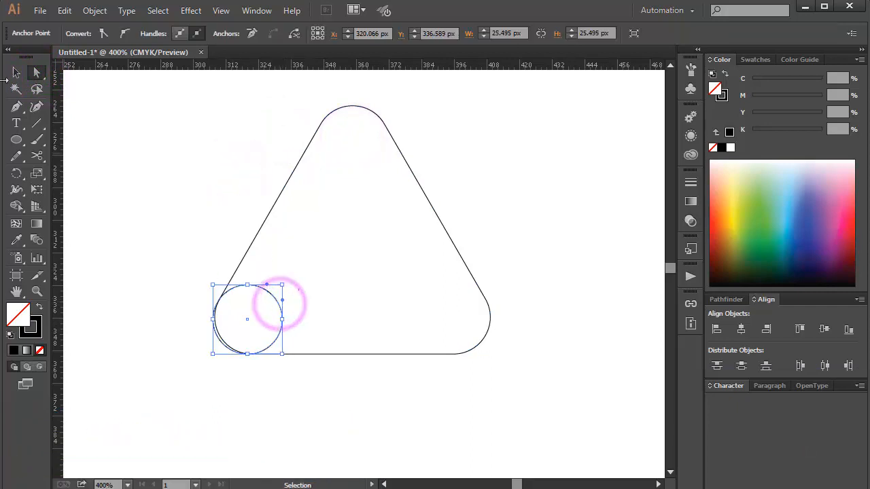
pyautogui.moveTo(280, 300); pyautogui.dragTo(287, 282)
pyautogui.click(217, 232)
pyautogui.click(280, 311)
pyautogui.click(319, 290)
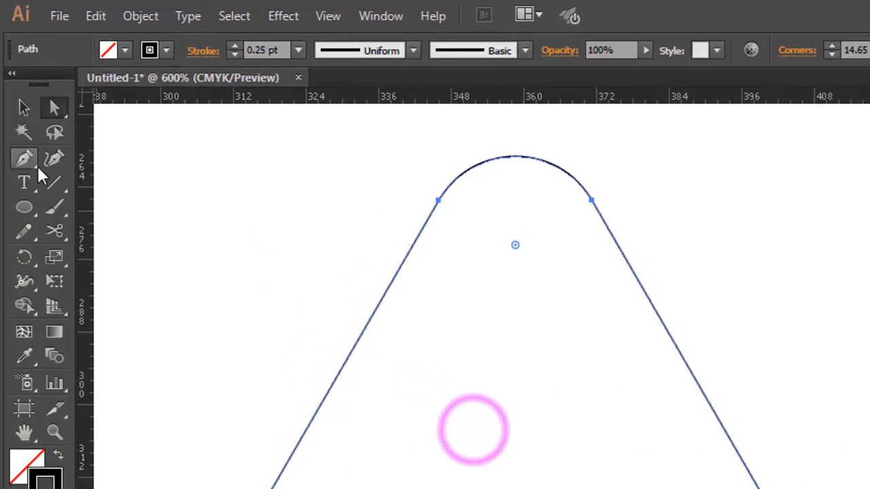
# Step: Switch to outline view, then copy the lower-left circle and paste the copy in front
pyautogui.hotkey('ctrl', 'y')
pyautogui.click(64, 11)
pyautogui.click(86, 77)
pyautogui.click(107, 17)
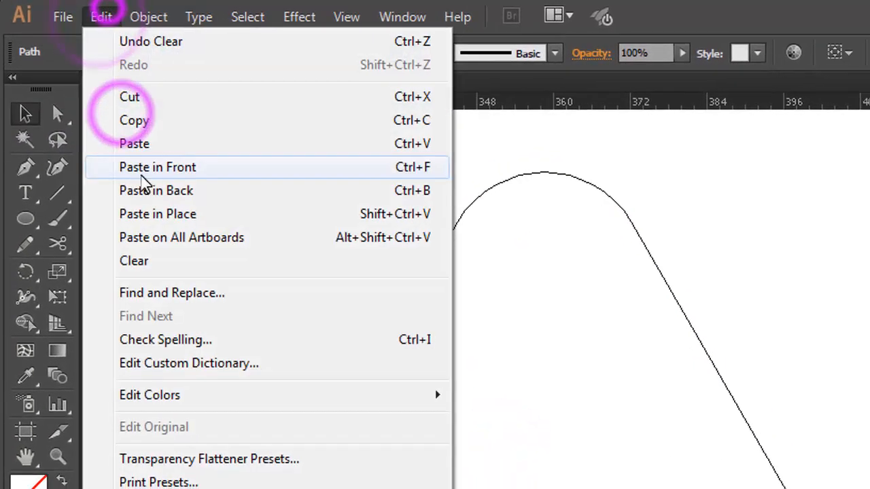
pyautogui.click(143, 170)
# Step: Align the circle copy with the right edge of the triangle
pyautogui.click(364, 254)
pyautogui.hotkey('ctrl', 'a')
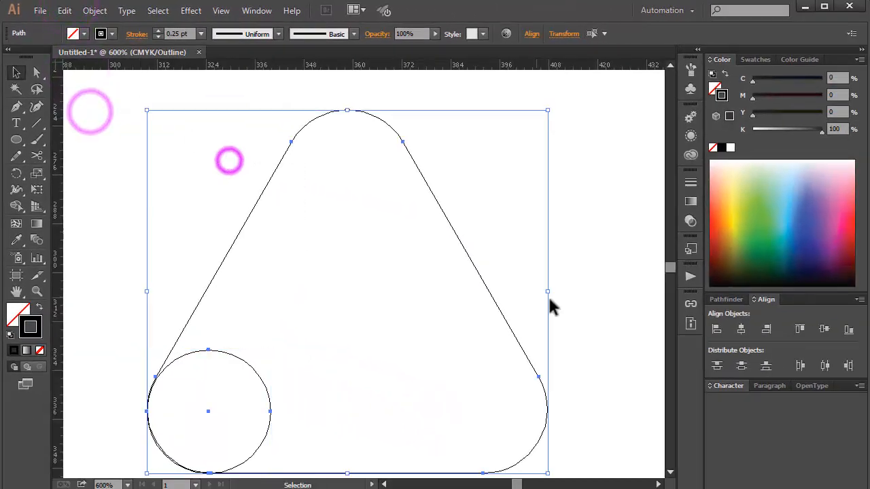
pyautogui.click(767, 328)
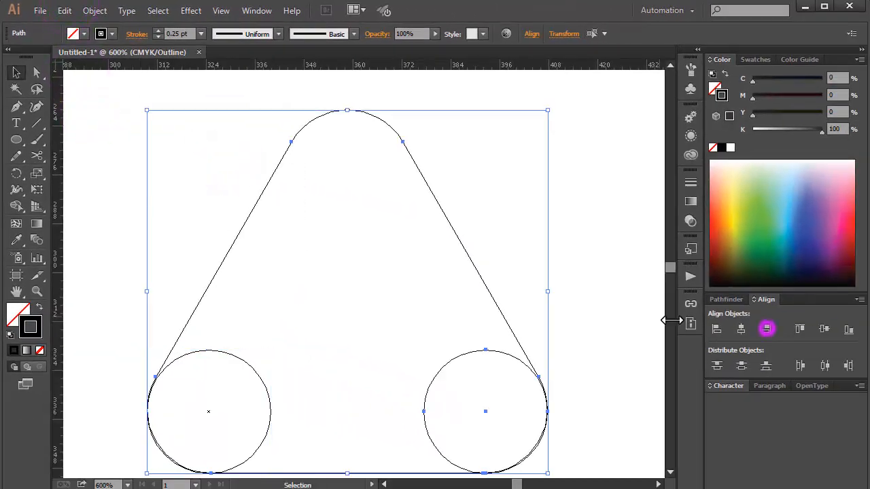
pyautogui.click(612, 267)
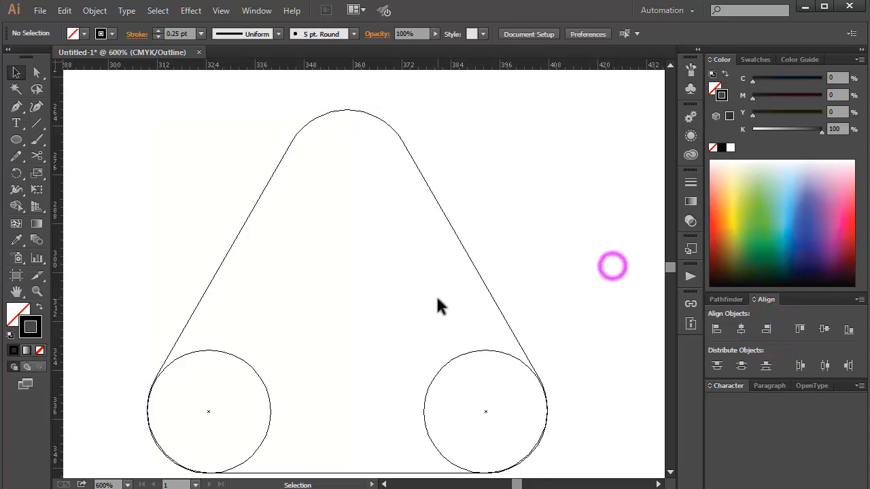
# Step: Copy the lower-right circle and paste the copy in front
pyautogui.click(448, 334)
pyautogui.click(65, 10)
pyautogui.click(86, 78)
pyautogui.click(64, 10)
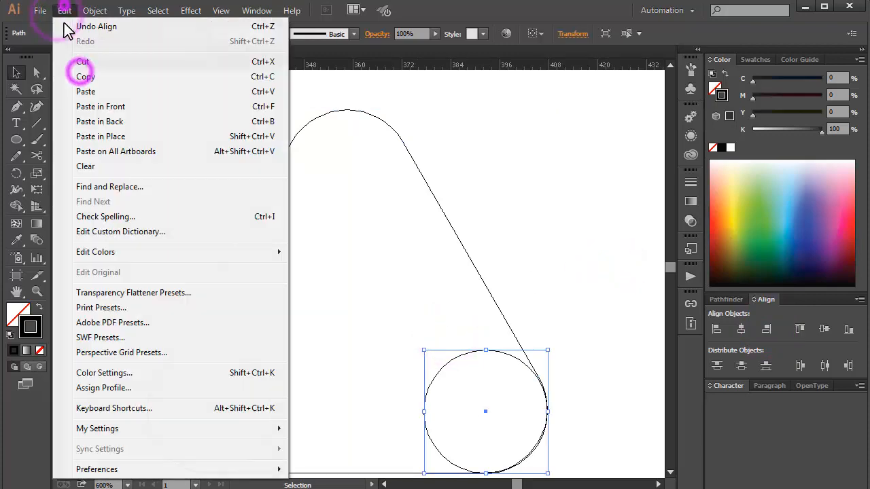
pyautogui.click(93, 103)
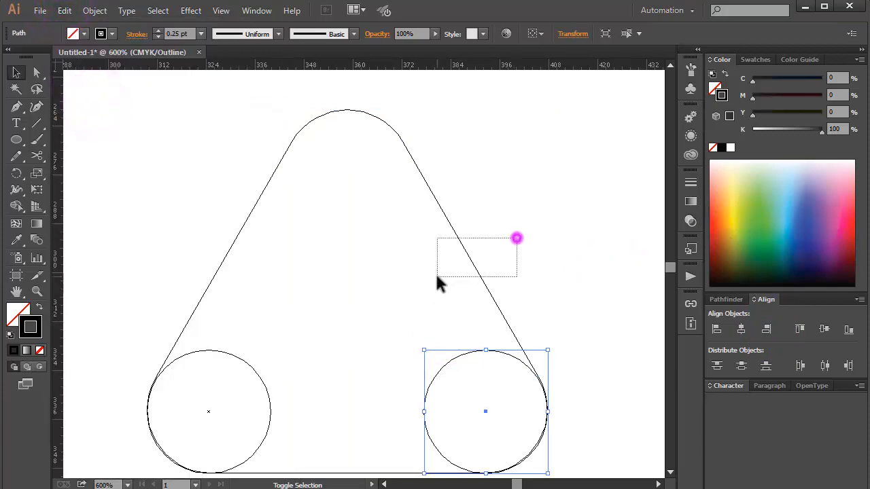
# Step: Align the new circle copy with the triangle's horizontal center and top edge
pyautogui.moveTo(438, 282); pyautogui.dragTo(448, 271)
pyautogui.click(463, 252)
pyautogui.click(741, 329)
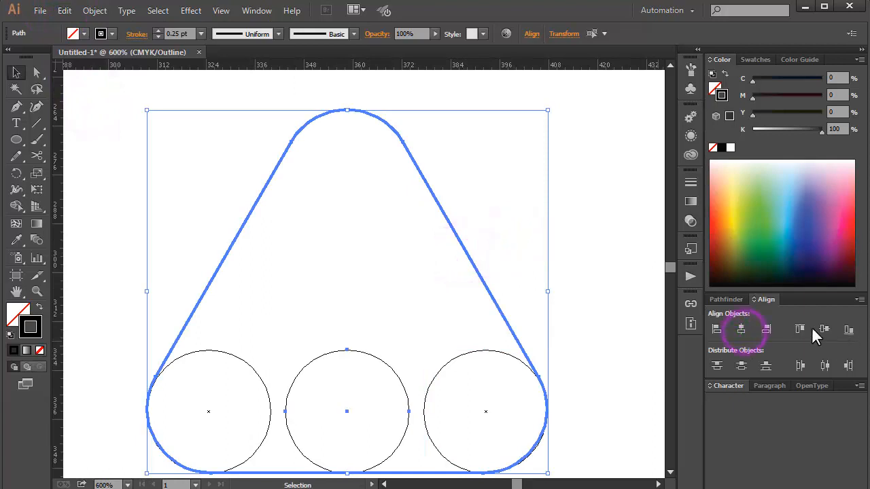
pyautogui.click(573, 238)
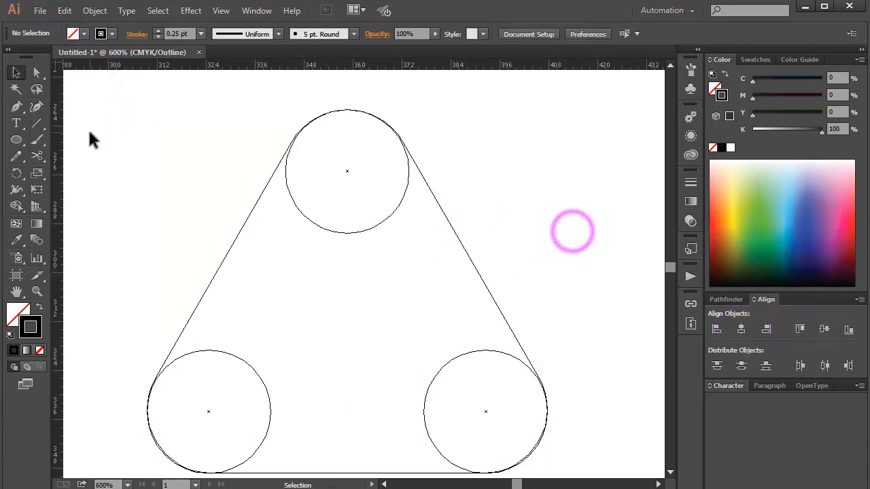
# Step: Draw a straight path along the triangle's right side with the Pen tool
pyautogui.scroll(-1, 510, 207)
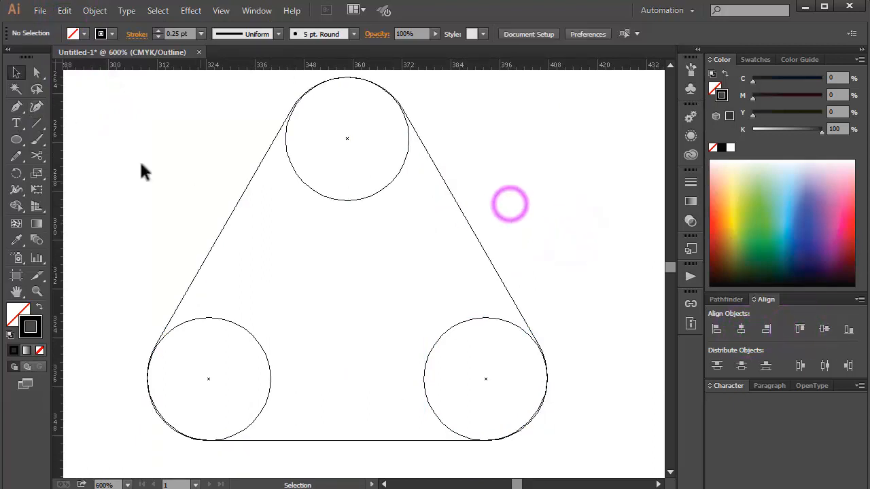
pyautogui.click(17, 107)
pyautogui.click(426, 148)
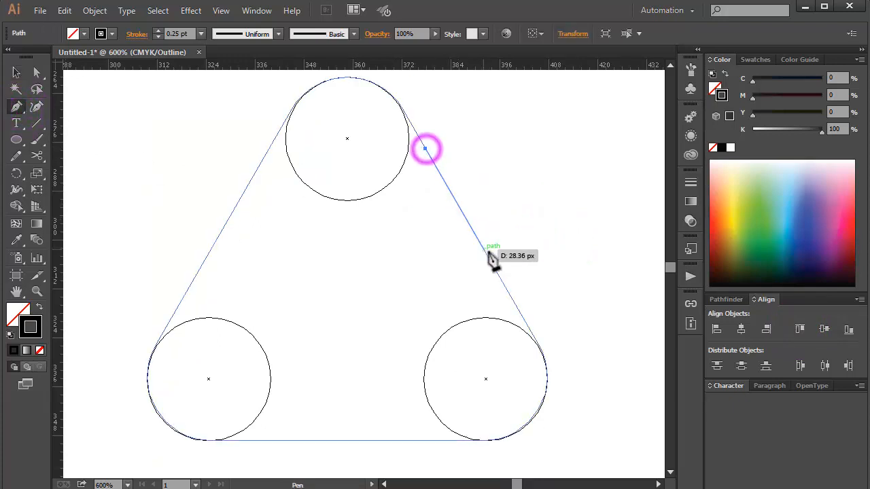
pyautogui.click(500, 276)
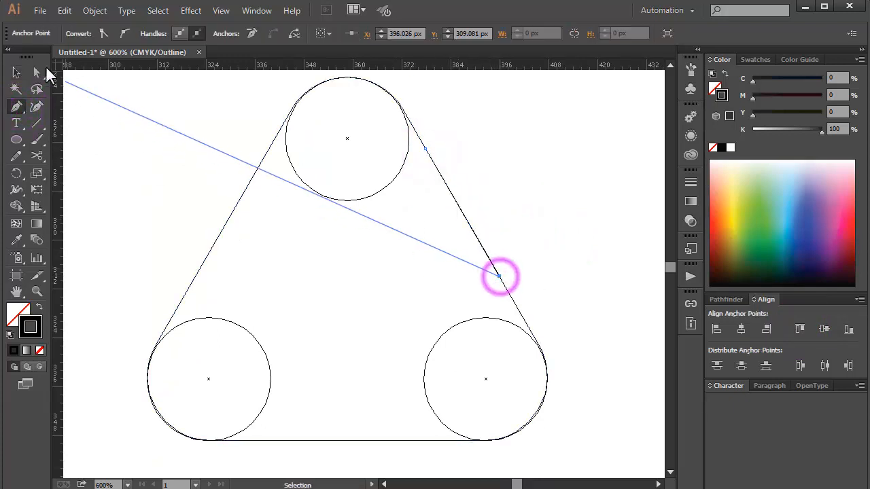
pyautogui.click(16, 73)
# Step: Position the straight line parallel to the triangle's right side, touching the inner edges of the top and lower-right circles
pyautogui.moveTo(458, 280); pyautogui.dragTo(467, 466)
pyautogui.hotkey('ctrl', '+')
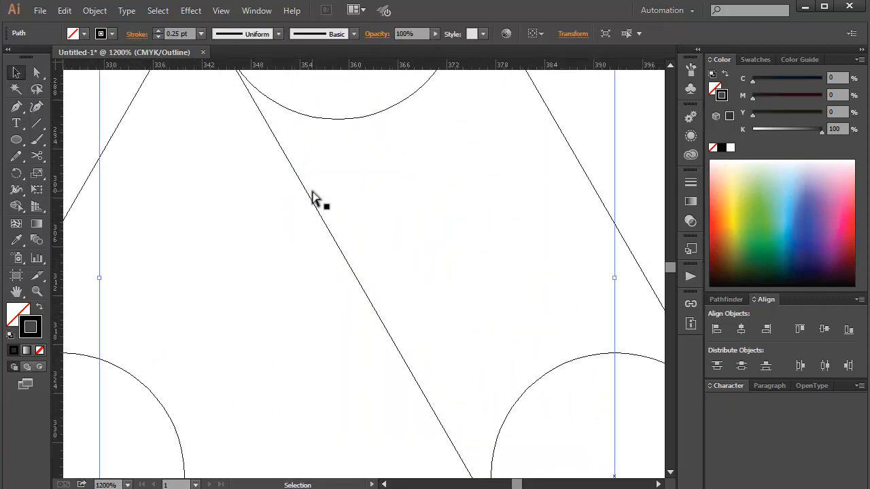
pyautogui.scroll(2, 310, 191)
pyautogui.scroll(2, 204, 184)
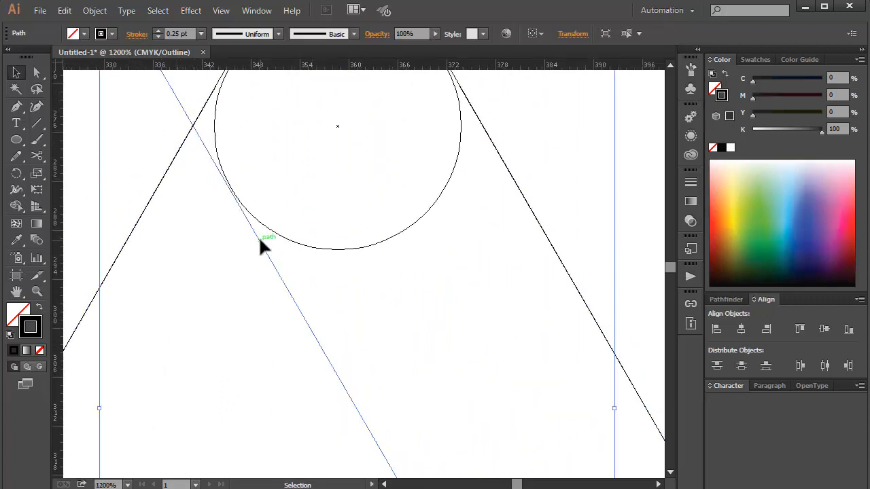
pyautogui.moveTo(258, 238); pyautogui.dragTo(265, 241)
pyautogui.scroll(-10, 430, 197)
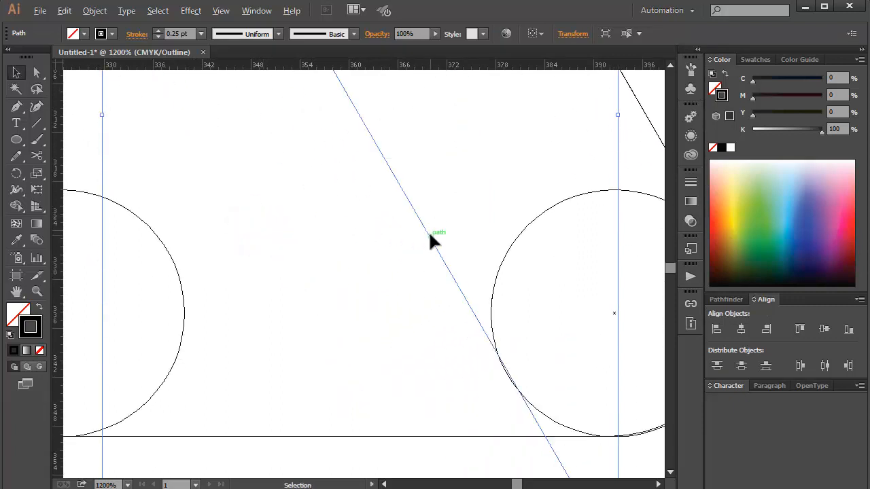
# Step: Place a parallel copy of the diagonal line against the inner edge of the lower-left circle
pyautogui.moveTo(430, 235); pyautogui.dragTo(201, 314)
pyautogui.hotkey('ctrl', '-')
pyautogui.hotkey('ctrl', '-')
pyautogui.hotkey('ctrl', '-')
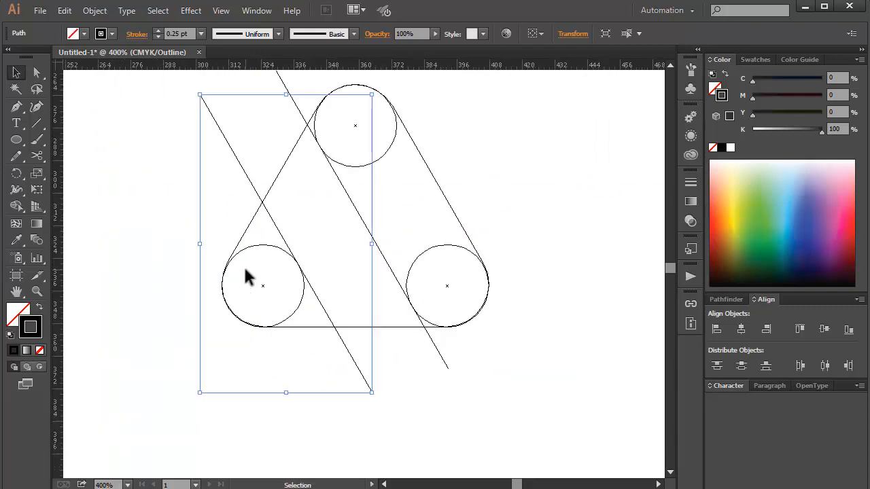
# Step: Select both diagonal lines and create a reflected copy of them across the vertical axis
pyautogui.scroll(1, 218, 204)
pyautogui.moveTo(164, 72); pyautogui.dragTo(325, 106)
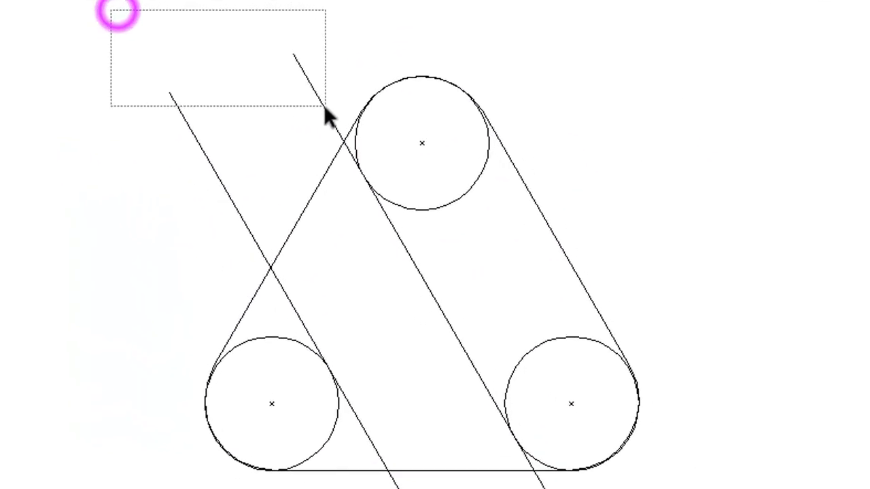
pyautogui.click(329, 21)
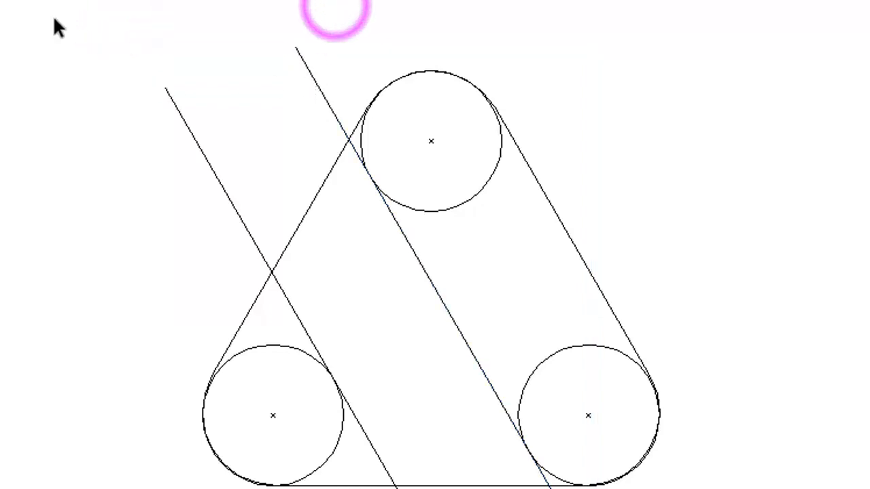
pyautogui.moveTo(72, 27); pyautogui.dragTo(326, 87)
pyautogui.rightClick(292, 55)
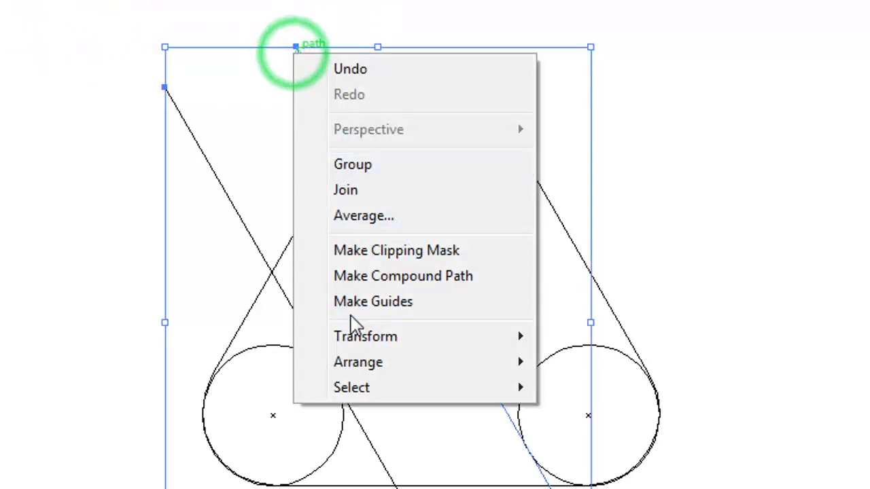
pyautogui.moveTo(356, 336)
pyautogui.click(511, 371)
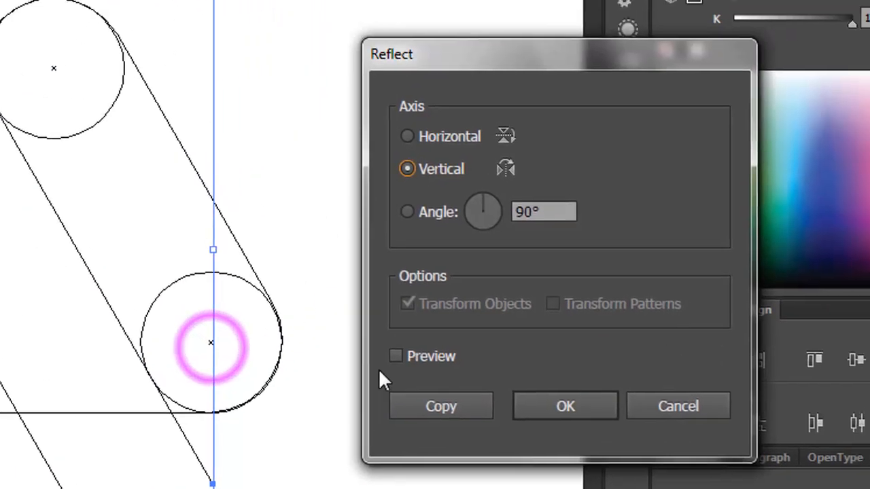
pyautogui.click(693, 385)
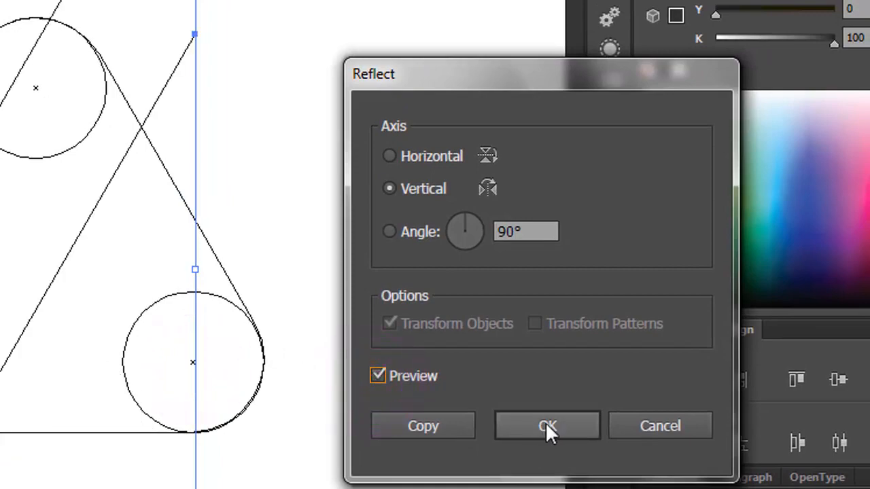
pyautogui.click(407, 422)
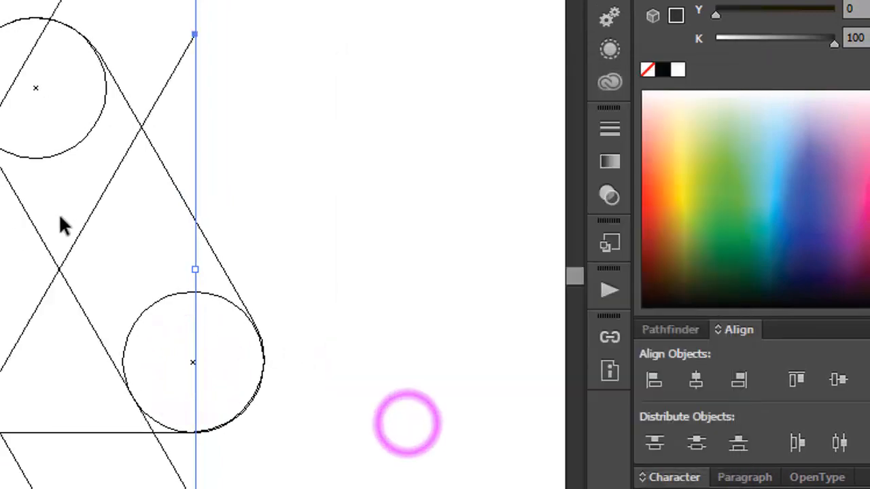
# Step: Move the mirrored pair of lines until they touch the inner edges of the corner circles
pyautogui.moveTo(80, 231); pyautogui.dragTo(109, 253)
pyautogui.moveTo(398, 255); pyautogui.dragTo(427, 273)
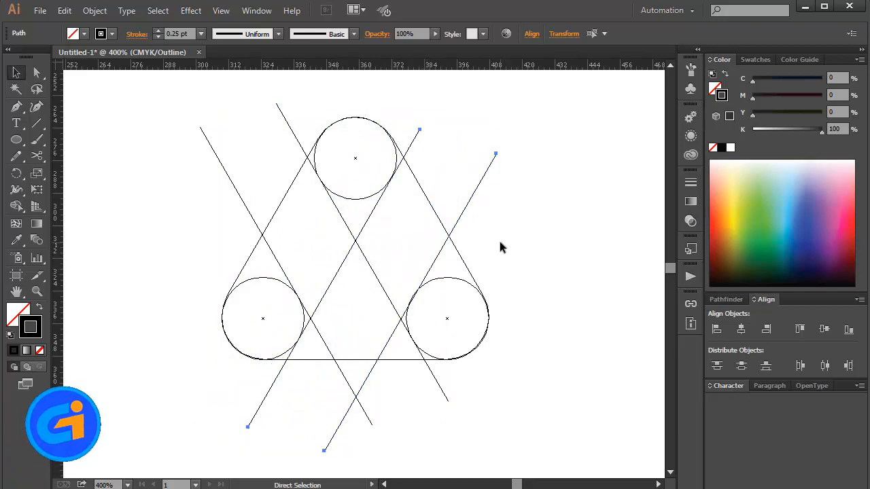
pyautogui.hotkey('ctrl', '+')
pyautogui.hotkey('ctrl', '+')
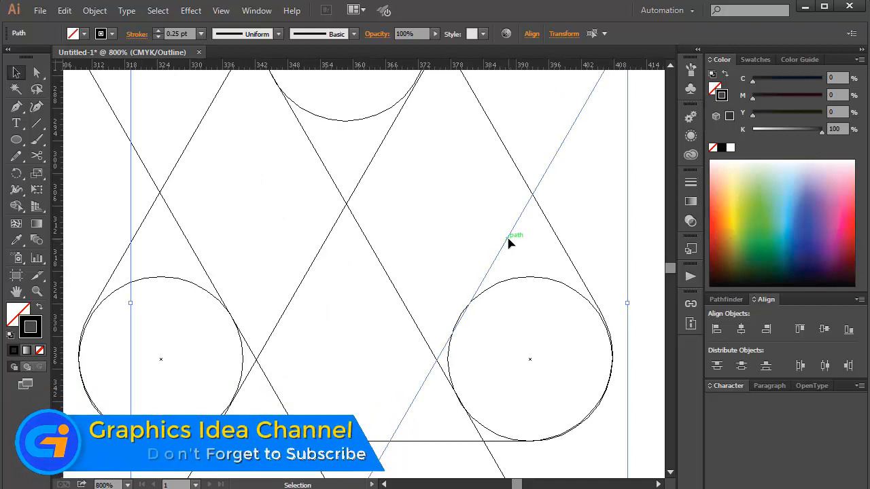
pyautogui.moveTo(509, 241); pyautogui.dragTo(505, 241)
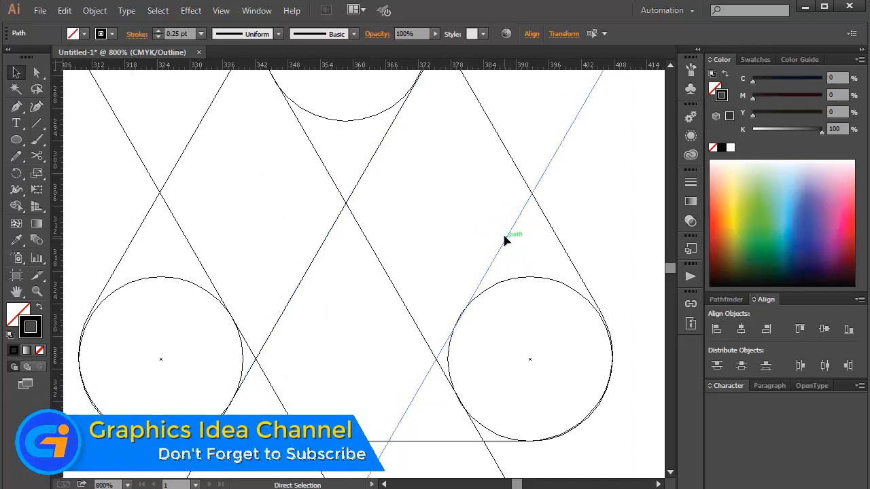
pyautogui.scroll(3, 509, 122)
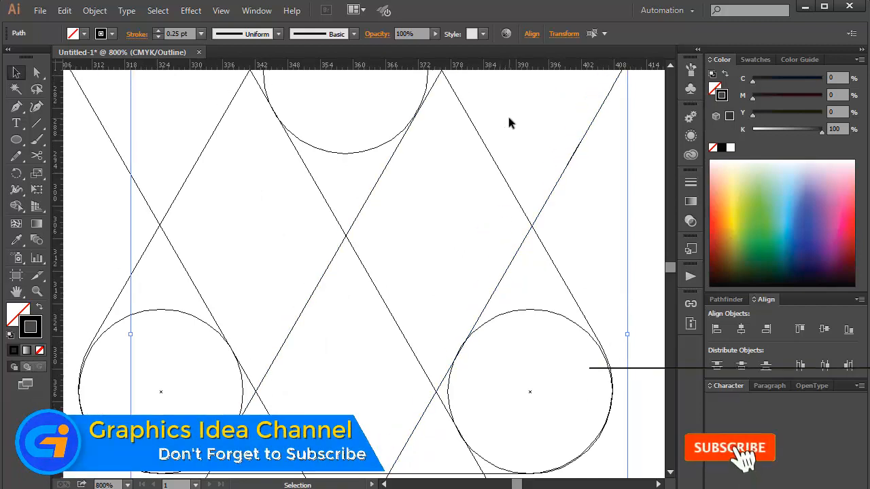
# Step: Fine-tune the mirrored line beside the top circle so it runs tangent to that circle
pyautogui.click(653, 170)
pyautogui.scroll(-5, 454, 111)
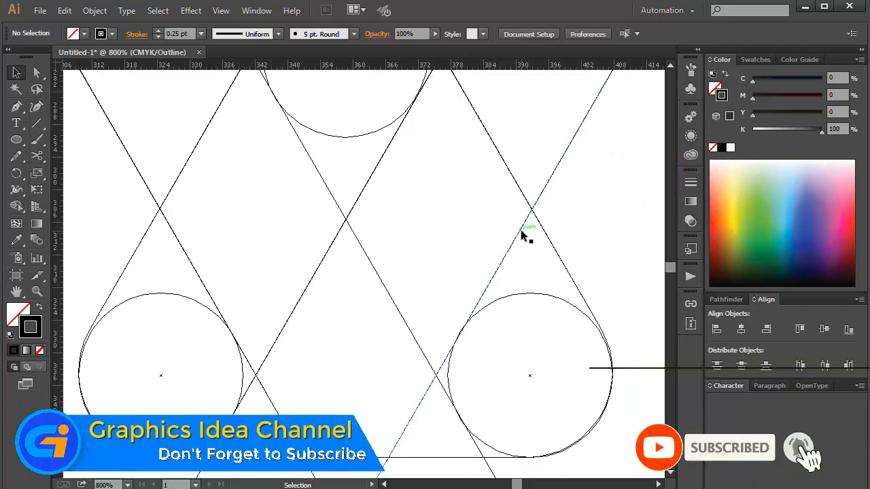
pyautogui.scroll(4, 458, 201)
pyautogui.moveTo(449, 104); pyautogui.dragTo(453, 101)
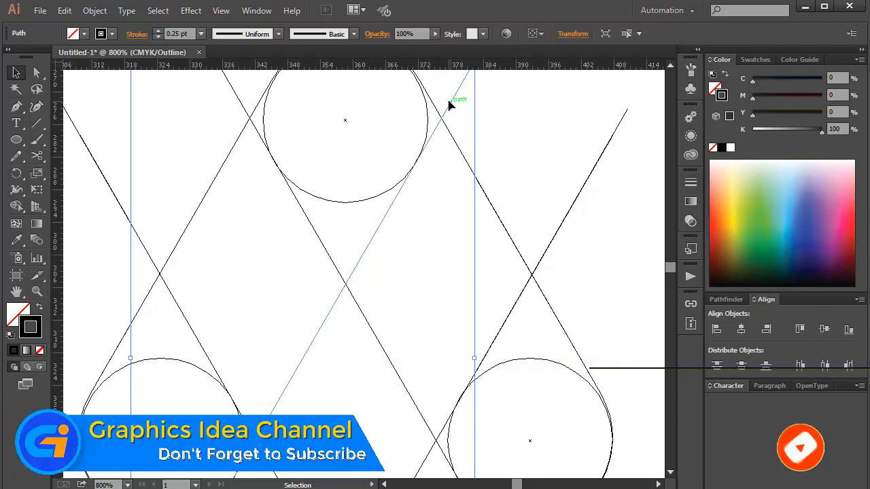
pyautogui.click(535, 120)
# Step: Copy the lower-right circle to the middle of the bottom row, between the crossing diagonal lines
pyautogui.scroll(-3, 535, 121)
pyautogui.scroll(-2, 474, 145)
pyautogui.moveTo(530, 244); pyautogui.dragTo(346, 255)
pyautogui.press('\\')
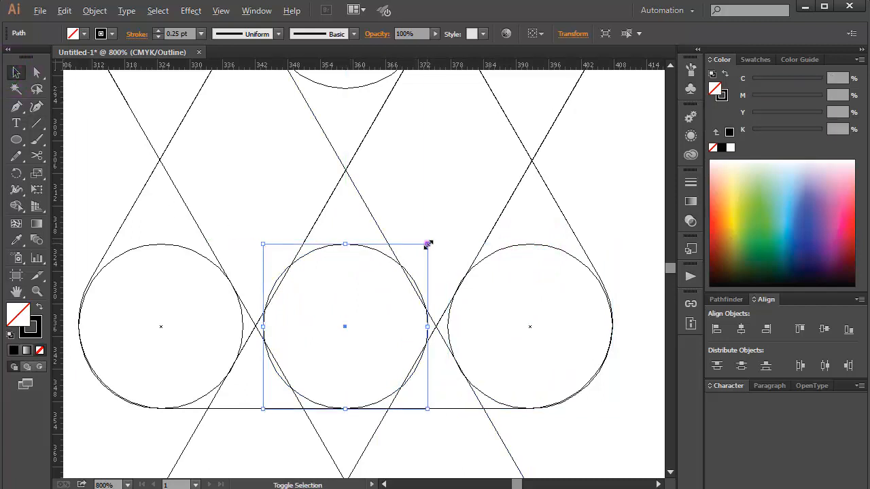
# Step: Shrink the bottom-middle circle slightly to fit between the diagonals and rest it on the triangle's bottom edge
pyautogui.moveTo(427, 244); pyautogui.dragTo(425, 248)
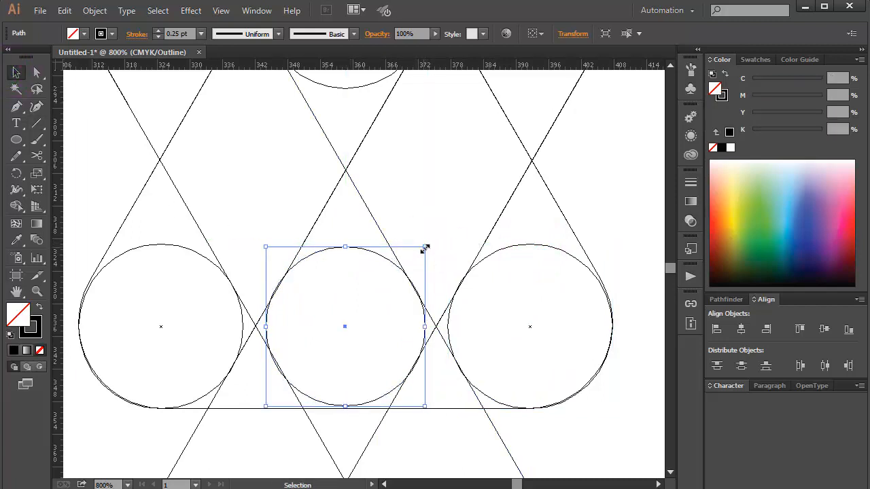
pyautogui.press('Down')
pyautogui.press('Down')
pyautogui.press('Up')
pyautogui.press('Up')
pyautogui.moveTo(365, 254); pyautogui.dragTo(367, 256)
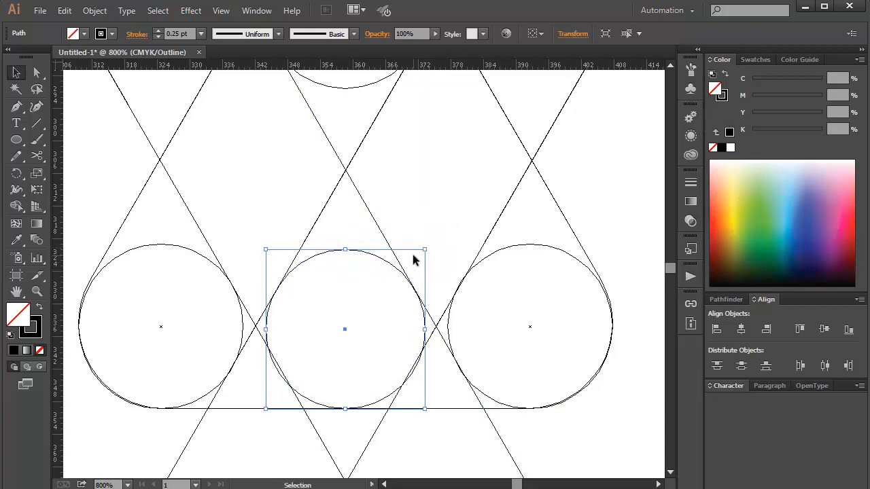
# Step: Copy the bottom-middle circle beside the triangle's right side, below the top circle, and enlarge it slightly to touch the surrounding lines
pyautogui.click(333, 302)
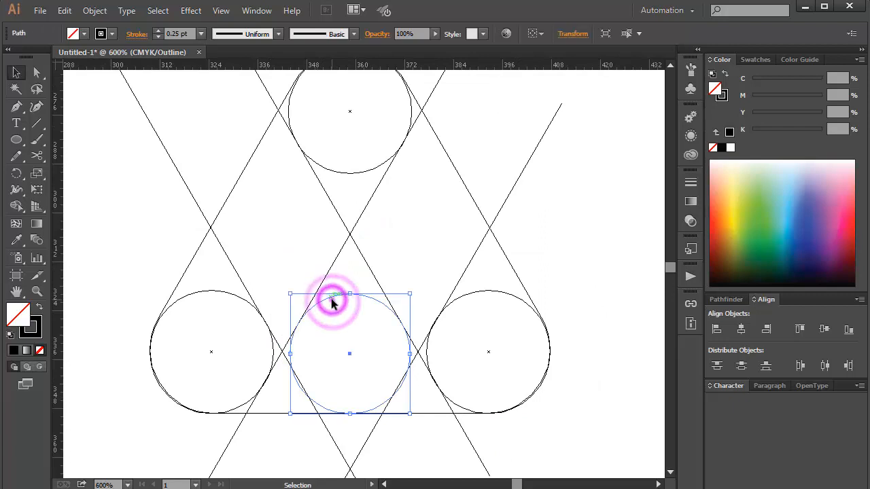
pyautogui.moveTo(332, 303); pyautogui.dragTo(398, 180)
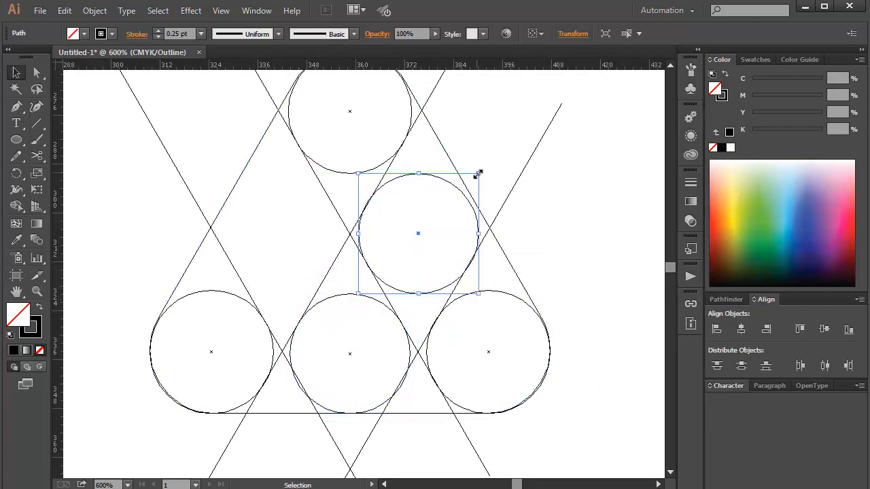
pyautogui.moveTo(479, 172); pyautogui.dragTo(487, 170)
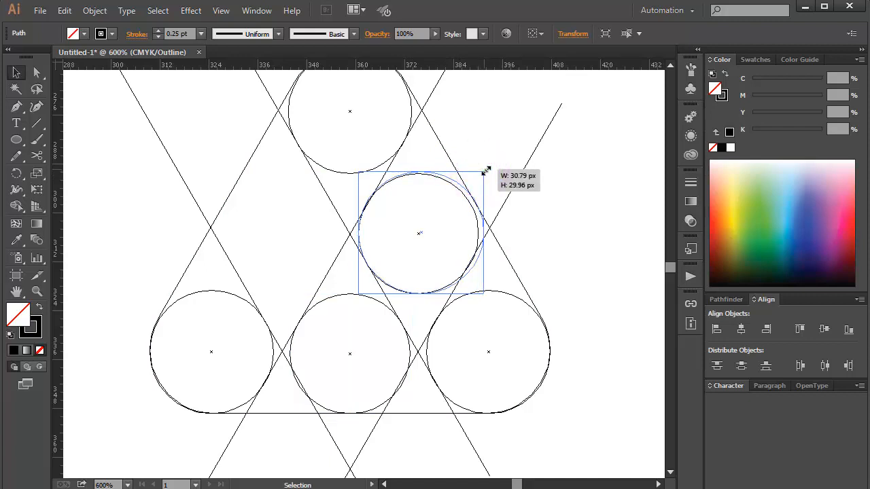
pyautogui.moveTo(481, 167); pyautogui.dragTo(482, 169)
pyautogui.click(527, 161)
pyautogui.click(614, 202)
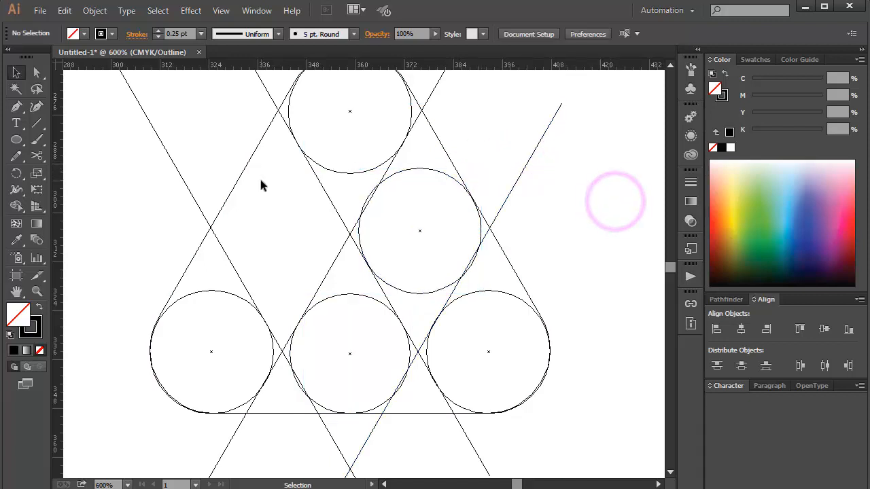
# Step: Switch the artwork from outline view back to preview view
pyautogui.scroll(2, 231, 192)
pyautogui.moveTo(175, 100); pyautogui.dragTo(375, 327)
pyautogui.click(230, 194)
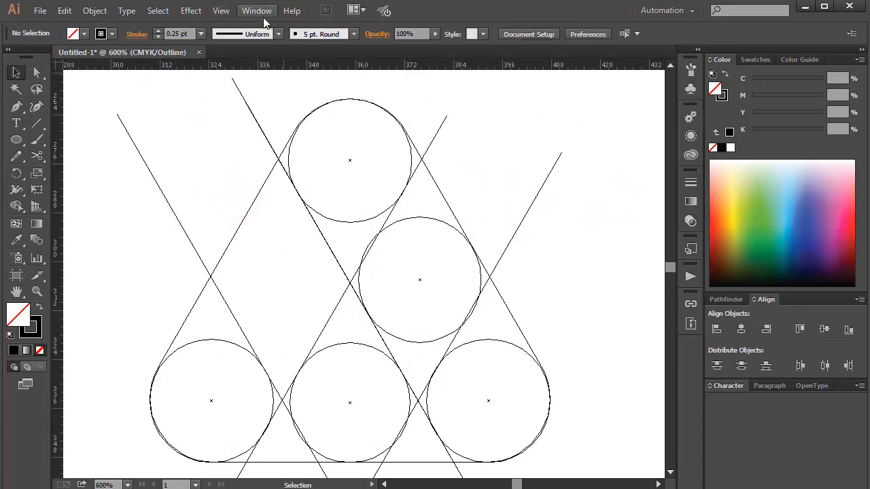
pyautogui.click(221, 10)
pyautogui.click(238, 26)
# Step: Select all the artwork and merge the regions from the middle-right circle to the lower-right circle with the Shape Builder tool
pyautogui.moveTo(163, 103); pyautogui.dragTo(506, 403)
pyautogui.click(17, 206)
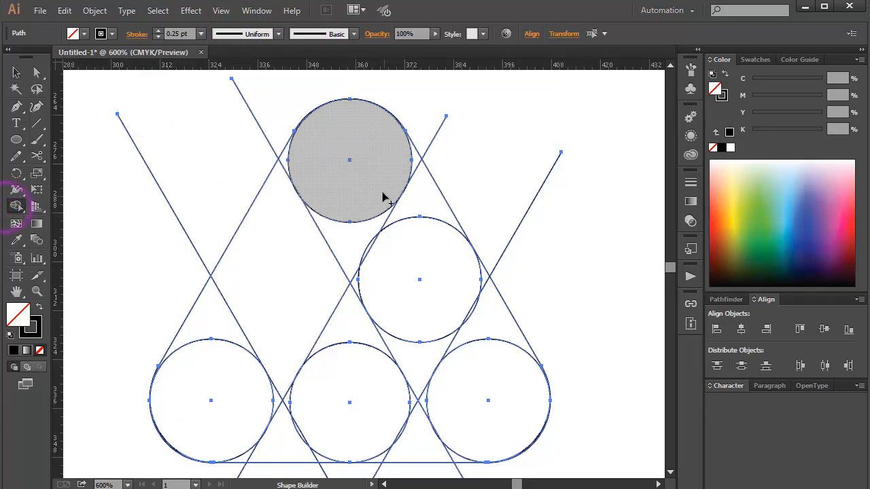
pyautogui.moveTo(413, 252); pyautogui.dragTo(507, 411)
pyautogui.moveTo(464, 268)
pyautogui.mouseDown()
pyautogui.moveTo(498, 312)
pyautogui.moveTo(474, 297)
pyautogui.mouseUp()
pyautogui.hotkey('ctrl', 'z')
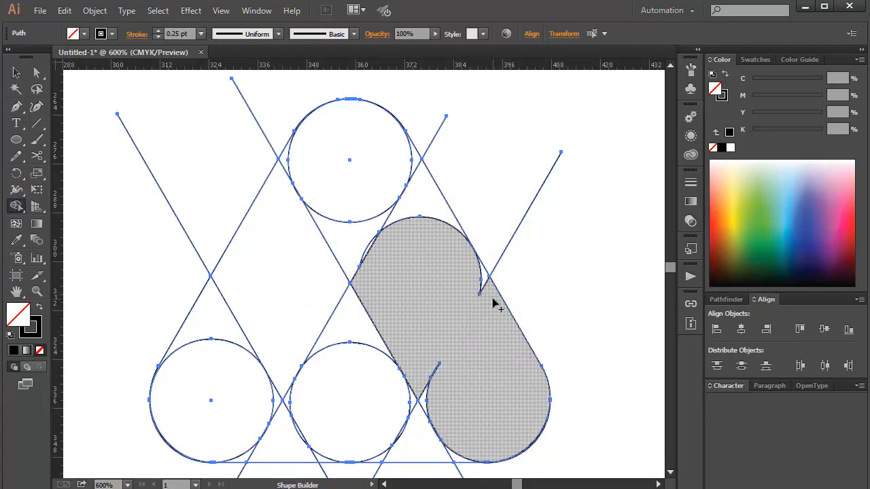
pyautogui.click(495, 298)
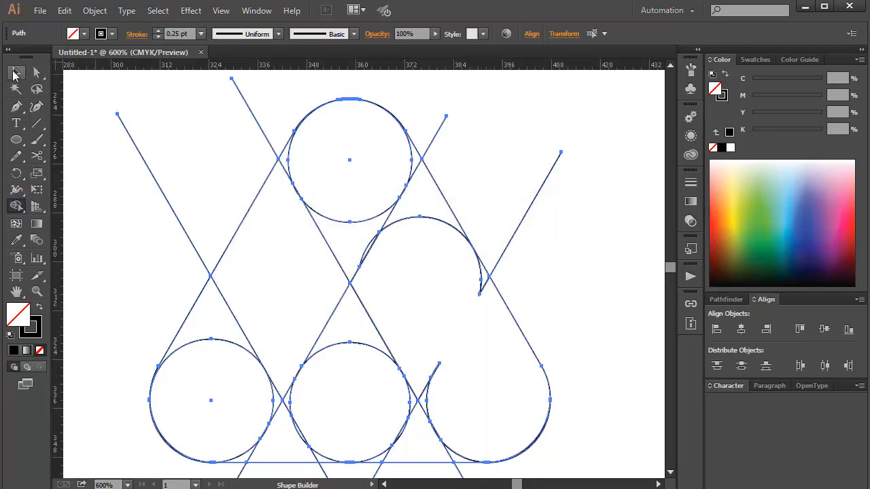
# Step: Draw a short line segment where the middle-right arc meets the triangle's right side to close the gap
pyautogui.click(15, 73)
pyautogui.click(36, 123)
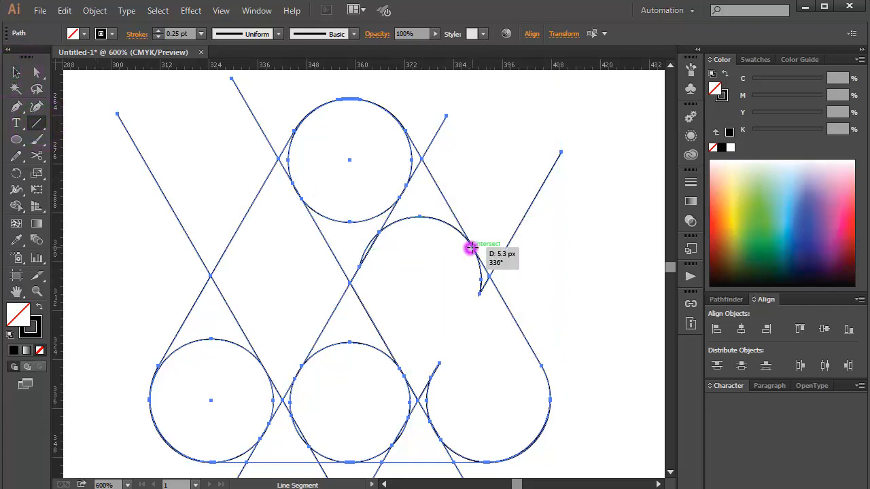
pyautogui.moveTo(471, 248); pyautogui.dragTo(474, 248)
# Step: Reselect all the artwork and merge the leftover notches and inner regions into the right-hand rounded shape with Shape Builder
pyautogui.moveTo(191, 108); pyautogui.dragTo(544, 476)
pyautogui.click(18, 206)
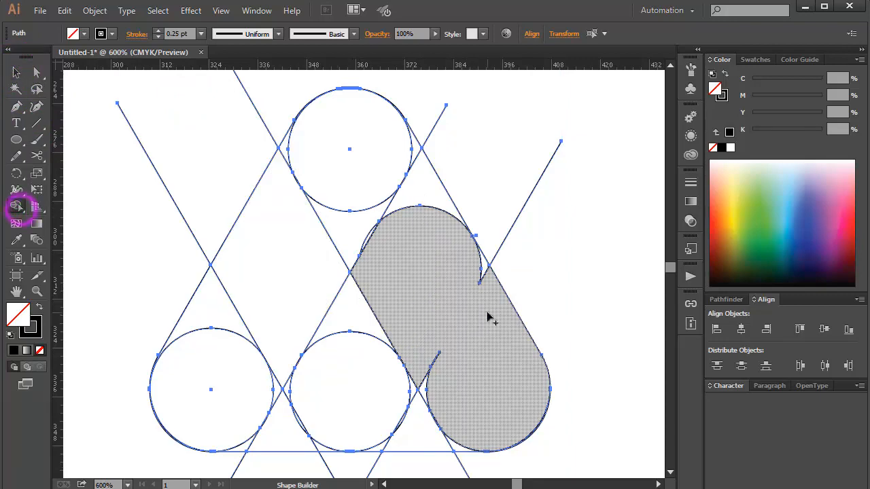
pyautogui.click(485, 298)
pyautogui.moveTo(403, 253)
pyautogui.mouseDown()
pyautogui.moveTo(381, 308)
pyautogui.moveTo(338, 316)
pyautogui.moveTo(444, 334)
pyautogui.moveTo(425, 359)
pyautogui.mouseUp()
pyautogui.click(417, 295)
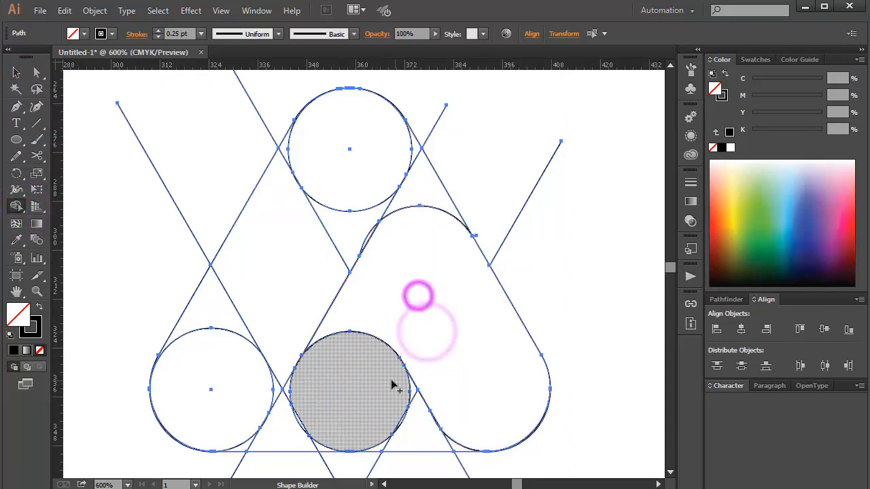
# Step: Merge the bottom-middle circle with the regions beside and beneath it into one round-topped shape along the triangle's bottom edge
pyautogui.moveTo(338, 360); pyautogui.dragTo(410, 430)
pyautogui.moveTo(389, 360)
pyautogui.mouseDown()
pyautogui.moveTo(416, 398)
pyautogui.moveTo(412, 412)
pyautogui.mouseUp()
pyautogui.moveTo(408, 402); pyautogui.dragTo(440, 444)
pyautogui.moveTo(460, 396); pyautogui.dragTo(466, 444)
pyautogui.click(403, 418)
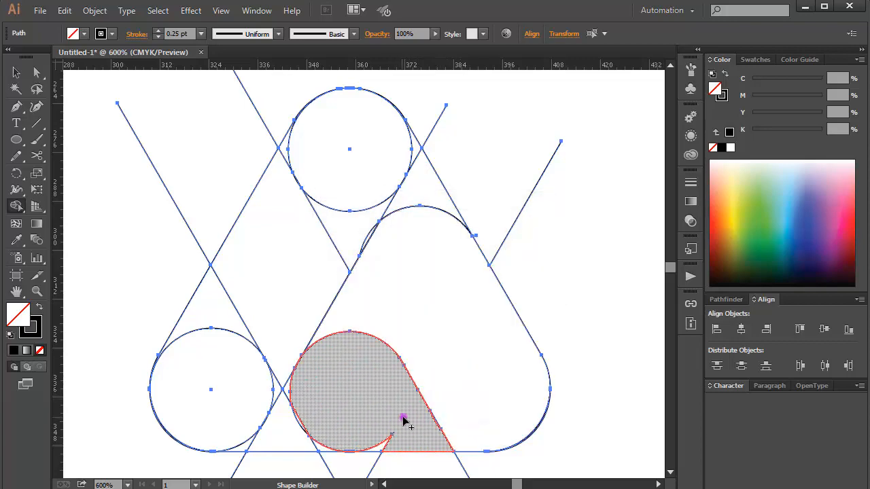
pyautogui.moveTo(389, 441); pyautogui.dragTo(370, 444)
pyautogui.moveTo(337, 379); pyautogui.dragTo(298, 423)
pyautogui.moveTo(309, 369)
pyautogui.mouseDown()
pyautogui.moveTo(285, 403)
pyautogui.moveTo(317, 404)
pyautogui.moveTo(327, 450)
pyautogui.mouseUp()
pyautogui.moveTo(354, 423); pyautogui.dragTo(389, 443)
pyautogui.scroll(-2, 334, 369)
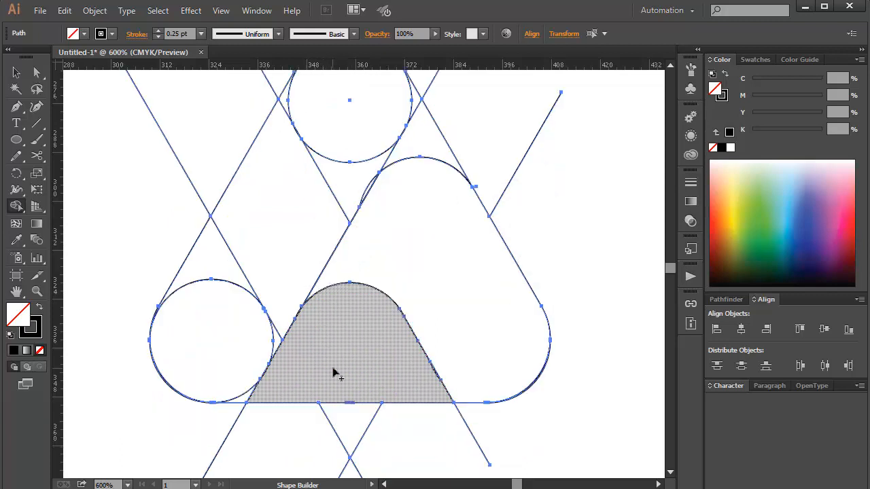
# Step: Remove the diagonal ends that extend below the triangle's bottom edge with the Shape Builder tool
pyautogui.moveTo(156, 402); pyautogui.dragTo(563, 356)
pyautogui.moveTo(293, 392); pyautogui.dragTo(301, 391)
pyautogui.moveTo(264, 401); pyautogui.dragTo(410, 440)
pyautogui.moveTo(407, 401); pyautogui.dragTo(546, 351)
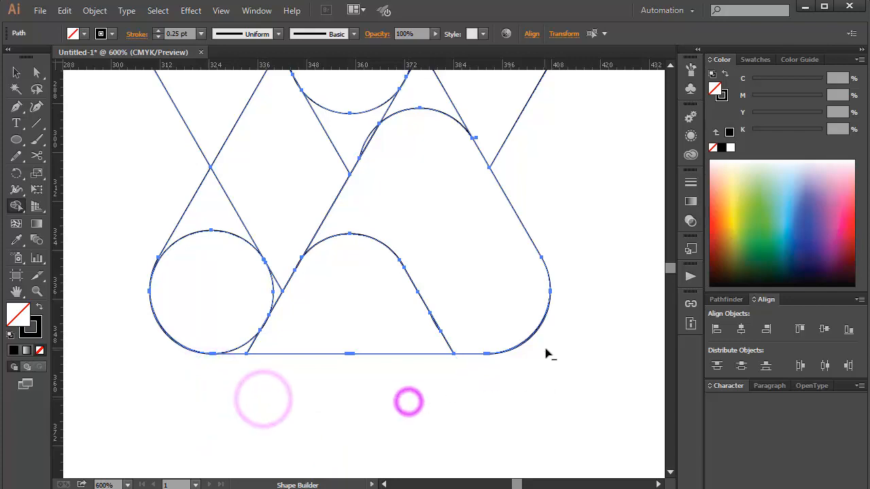
# Step: Erase the remaining diagonal ends outside the triangle's left and right sides with Shape Builder
pyautogui.scroll(4, 552, 316)
pyautogui.scroll(-3, 563, 290)
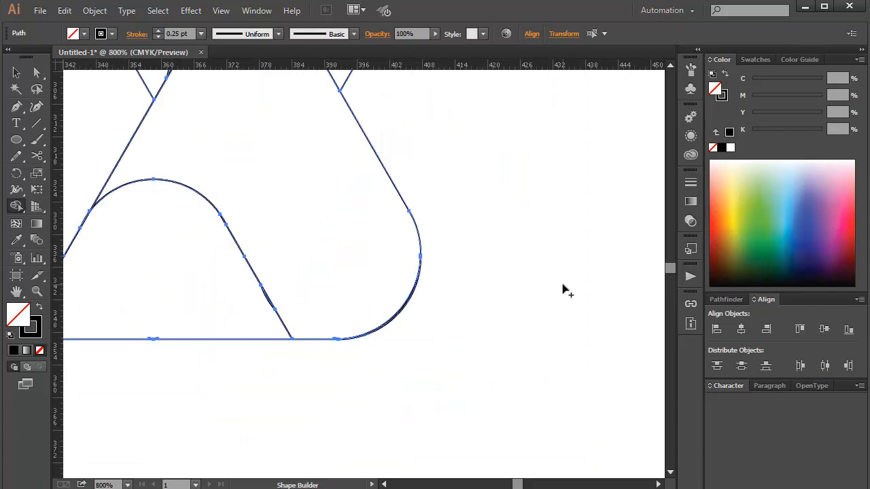
pyautogui.moveTo(382, 185); pyautogui.dragTo(528, 311)
pyautogui.moveTo(550, 258)
pyautogui.mouseDown()
pyautogui.moveTo(443, 124)
pyautogui.moveTo(424, 127)
pyautogui.moveTo(377, 89)
pyautogui.moveTo(430, 152)
pyautogui.mouseUp()
pyautogui.moveTo(465, 176); pyautogui.dragTo(531, 270)
pyautogui.moveTo(302, 268); pyautogui.dragTo(515, 360)
pyautogui.moveTo(403, 147)
pyautogui.mouseDown()
pyautogui.moveTo(246, 274)
pyautogui.moveTo(233, 307)
pyautogui.mouseUp()
pyautogui.hotkey('ctrl', '-')
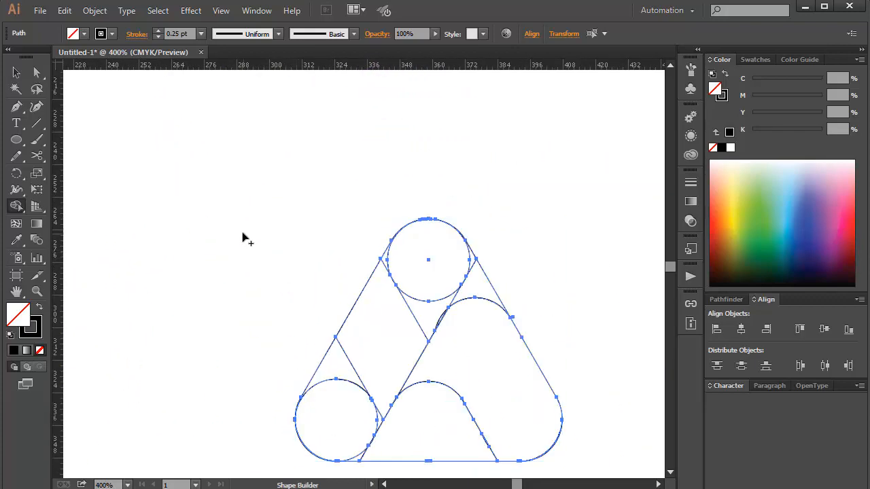
# Step: Merge the top circle, the lower-left circle and all regions between them into one left-hand band with Shape Builder, reselecting the artwork as needed
pyautogui.scroll(-2, 246, 239)
pyautogui.moveTo(472, 218)
pyautogui.mouseDown()
pyautogui.moveTo(454, 192)
pyautogui.moveTo(444, 214)
pyautogui.moveTo(418, 200)
pyautogui.moveTo(376, 282)
pyautogui.moveTo(336, 320)
pyautogui.mouseUp()
pyautogui.press('c')
pyautogui.click(15, 73)
pyautogui.moveTo(266, 155); pyautogui.dragTo(481, 371)
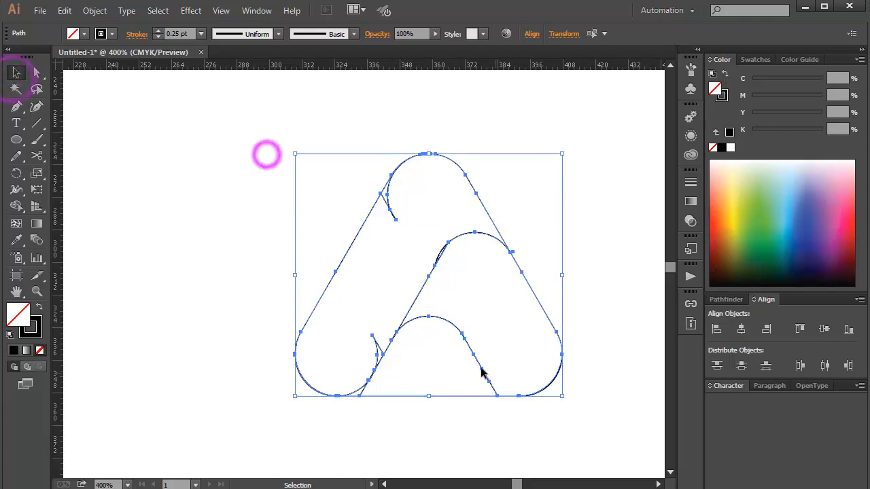
pyautogui.click(17, 208)
pyautogui.moveTo(415, 183); pyautogui.dragTo(365, 225)
pyautogui.moveTo(404, 200); pyautogui.dragTo(380, 223)
pyautogui.moveTo(387, 326)
pyautogui.mouseDown()
pyautogui.moveTo(369, 361)
pyautogui.moveTo(357, 365)
pyautogui.moveTo(361, 396)
pyautogui.mouseUp()
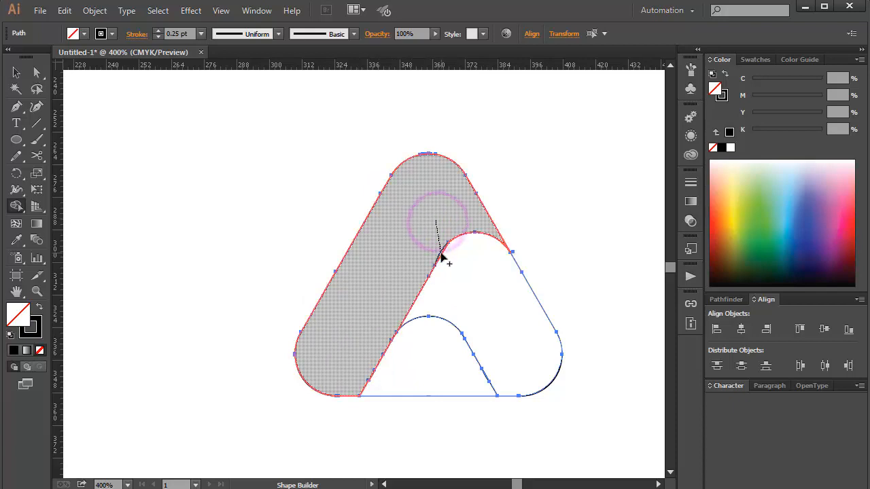
# Step: Swap fill and stroke on all the merged shapes so they have a solid black fill and no outline
pyautogui.click(17, 74)
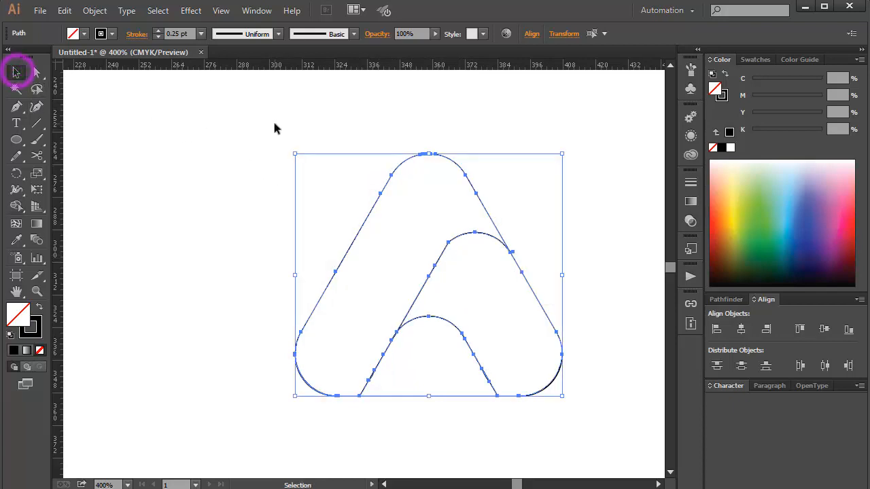
pyautogui.click(38, 310)
pyautogui.click(158, 216)
pyautogui.moveTo(227, 123); pyautogui.dragTo(576, 393)
pyautogui.click(616, 298)
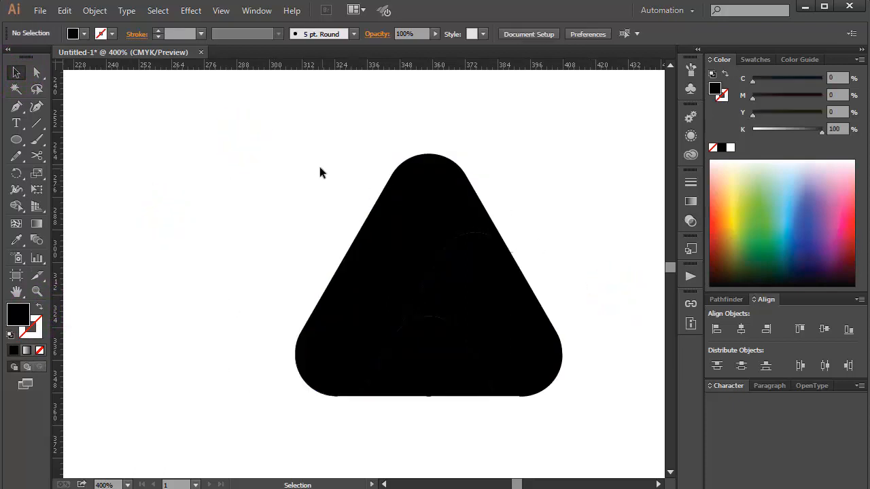
# Step: Select all the artwork and apply a linear white-to-black gradient fill
pyautogui.hotkey('ctrl', 'a')
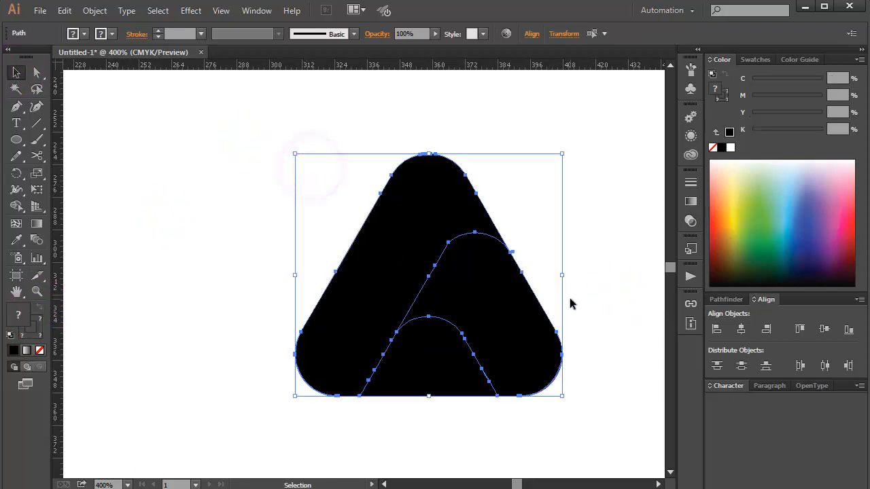
pyautogui.click(691, 202)
pyautogui.click(691, 202)
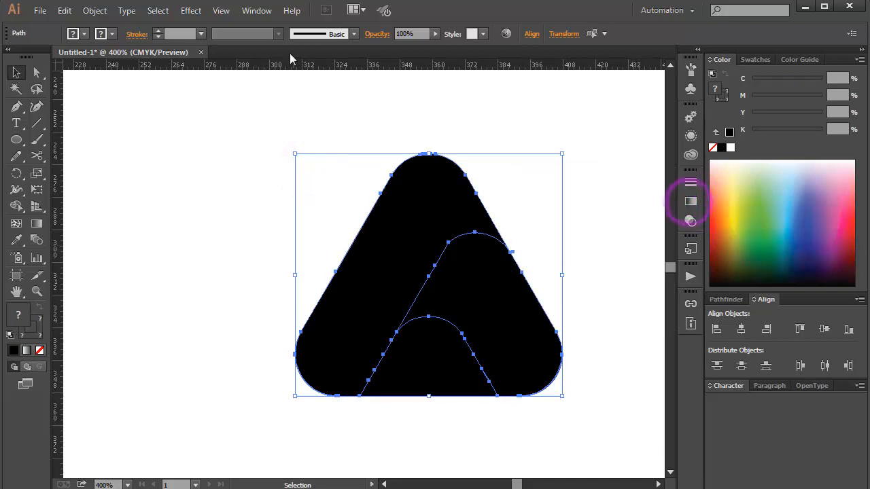
pyautogui.click(249, 11)
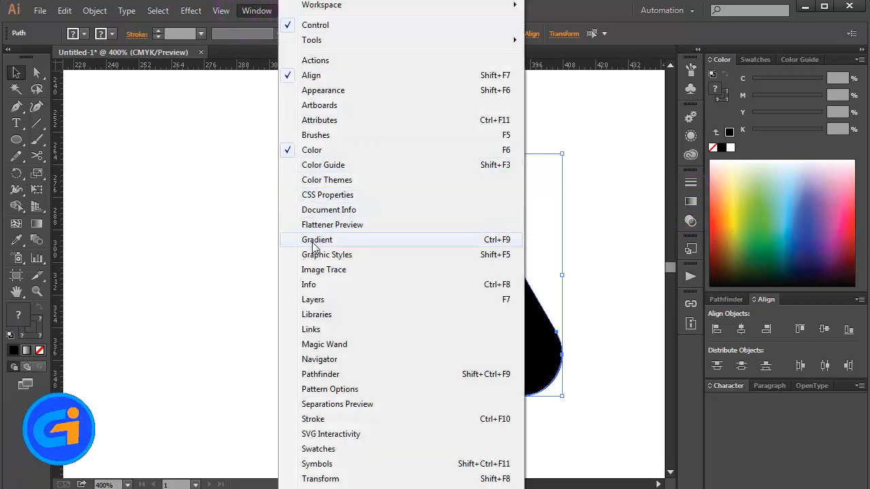
pyautogui.click(308, 242)
pyautogui.click(561, 268)
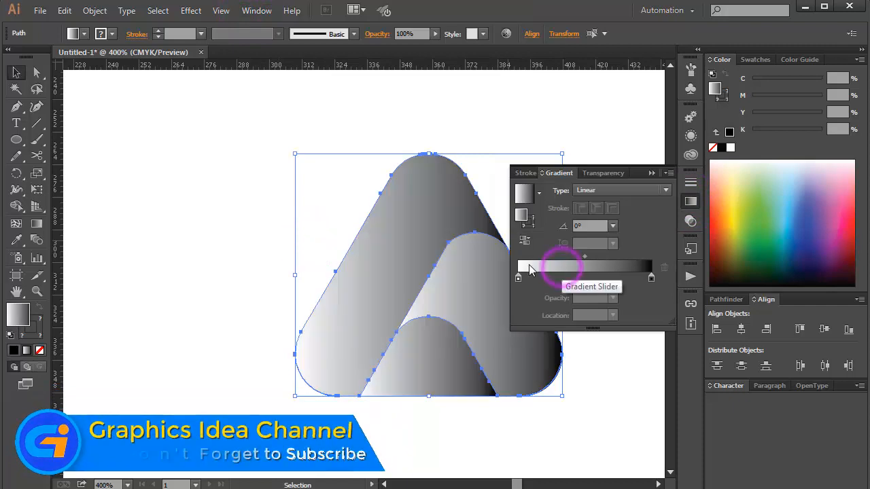
# Step: Recolour the gradient's white stop to light blue and its black stop to dark blue
pyautogui.doubleClick(519, 279)
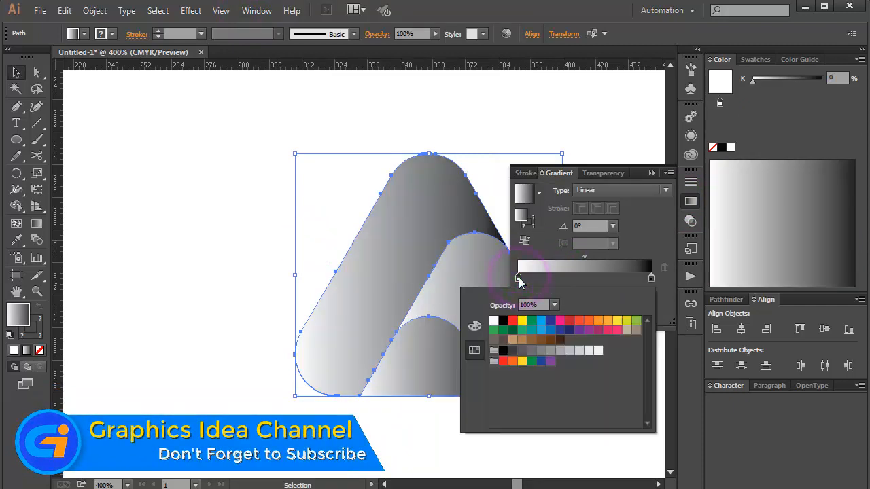
pyautogui.click(549, 324)
pyautogui.doubleClick(652, 277)
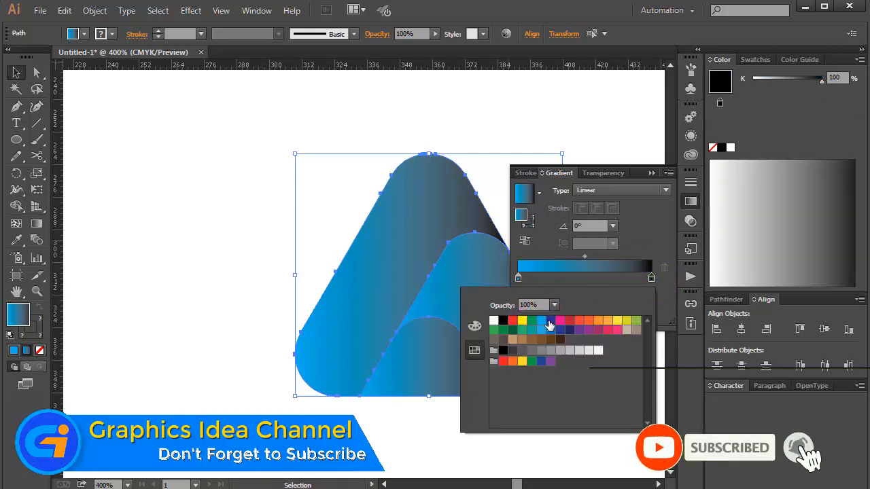
pyautogui.click(560, 331)
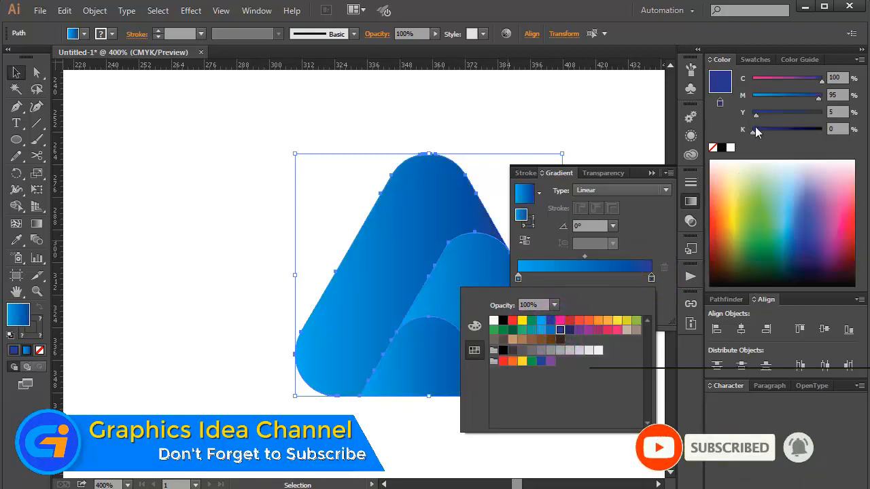
# Step: Set the dark blue gradient stop to C 100, M 100, Y 0, K 14 and add a little magenta to the light blue stop
pyautogui.moveTo(756, 114); pyautogui.dragTo(753, 114)
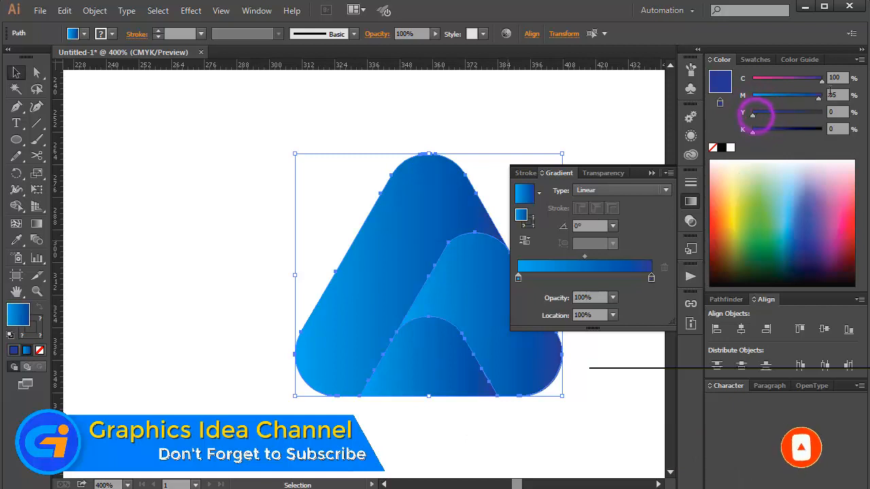
pyautogui.moveTo(820, 102); pyautogui.dragTo(824, 98)
pyautogui.moveTo(752, 131); pyautogui.dragTo(763, 136)
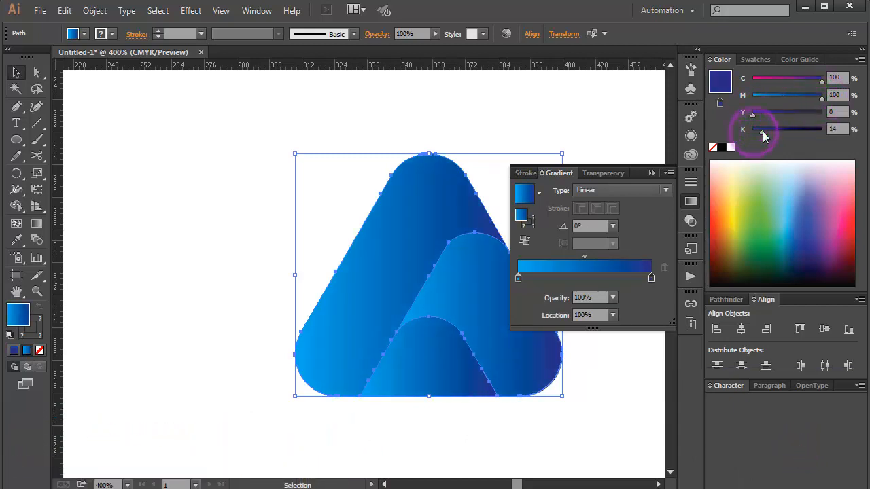
pyautogui.click(518, 278)
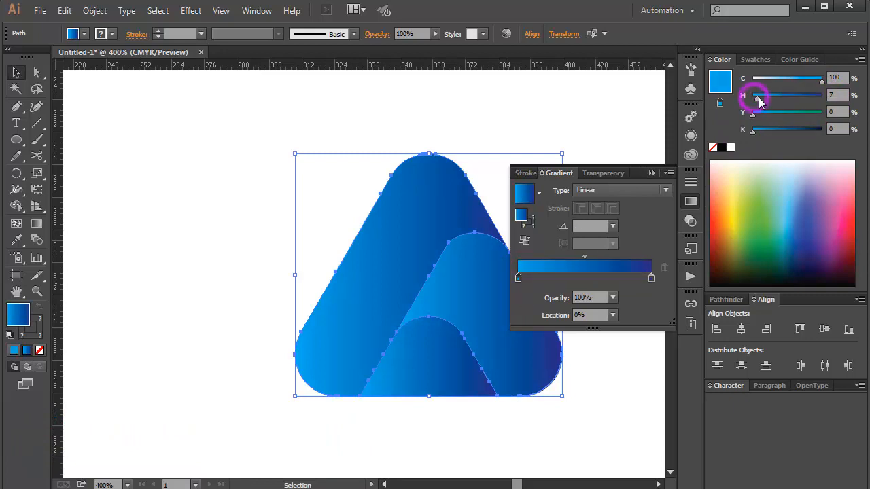
pyautogui.click(652, 276)
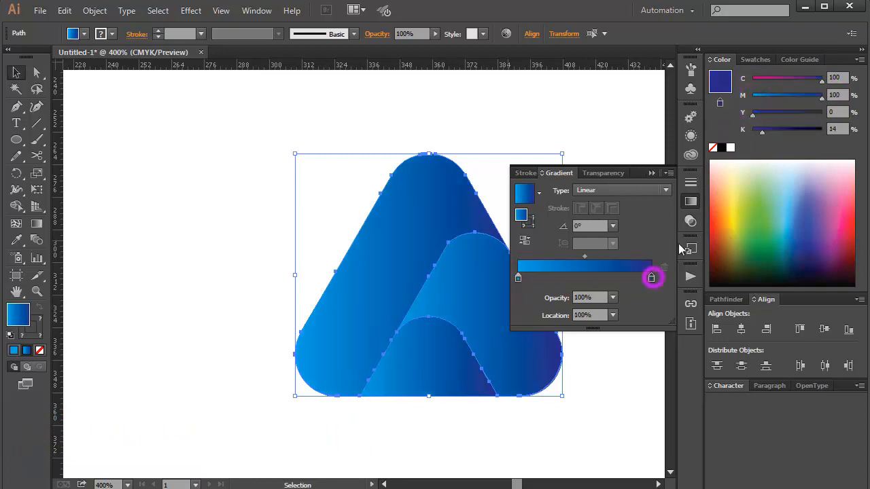
# Step: Reverse the gradient on the right-hand rounded shape
pyautogui.click(646, 172)
pyautogui.click(499, 250)
pyautogui.click(690, 200)
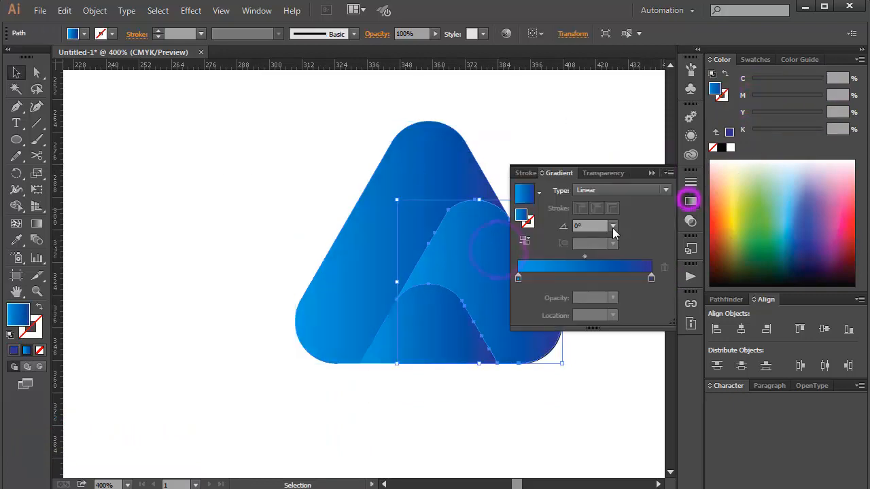
pyautogui.click(522, 238)
pyautogui.click(523, 174)
# Step: Reverse the gradient on the round-topped shape at the triangle's bottom middle
pyautogui.click(452, 317)
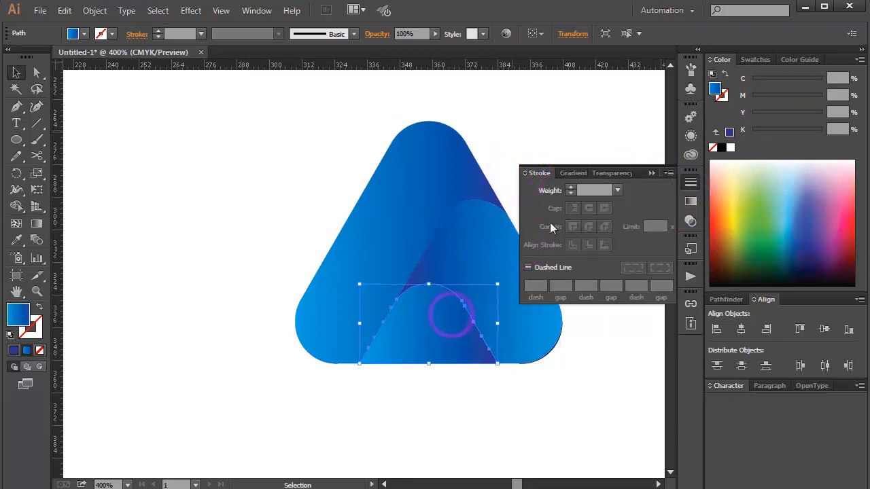
pyautogui.click(690, 201)
pyautogui.click(523, 241)
pyautogui.click(544, 140)
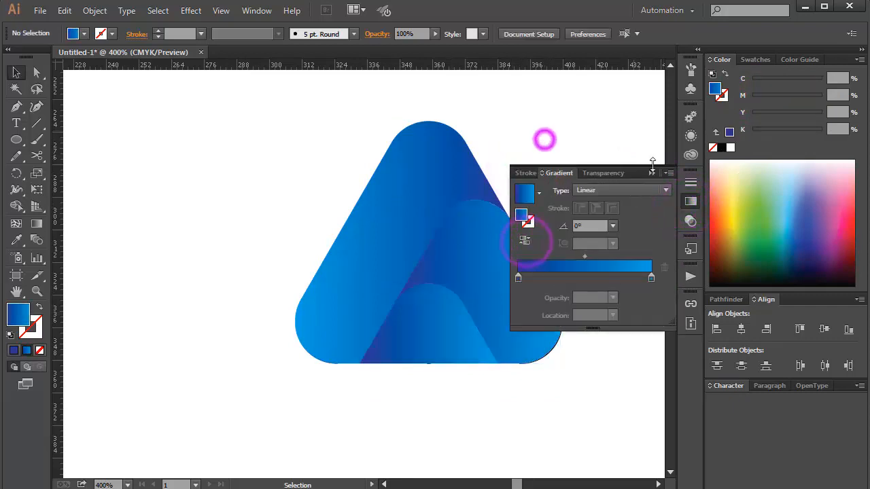
pyautogui.click(652, 173)
# Step: Delete the leftover black sliver along the triangle's lower-right corner and check the logo
pyautogui.scroll(-2, 610, 217)
pyautogui.click(557, 280)
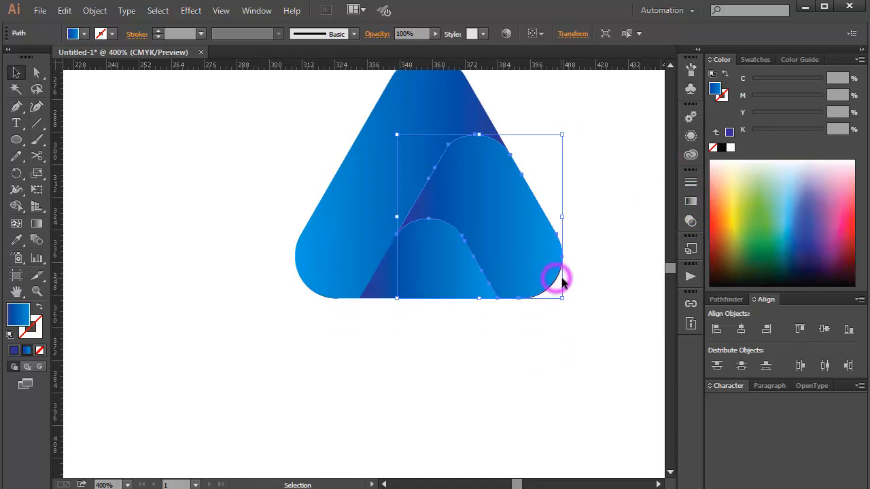
pyautogui.click(587, 266)
pyautogui.click(557, 282)
pyautogui.press('space')
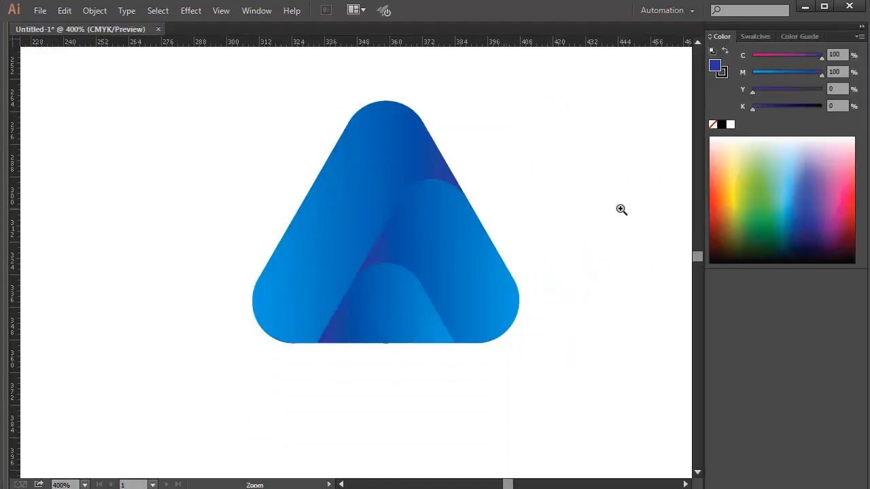
pyautogui.press('Tab')
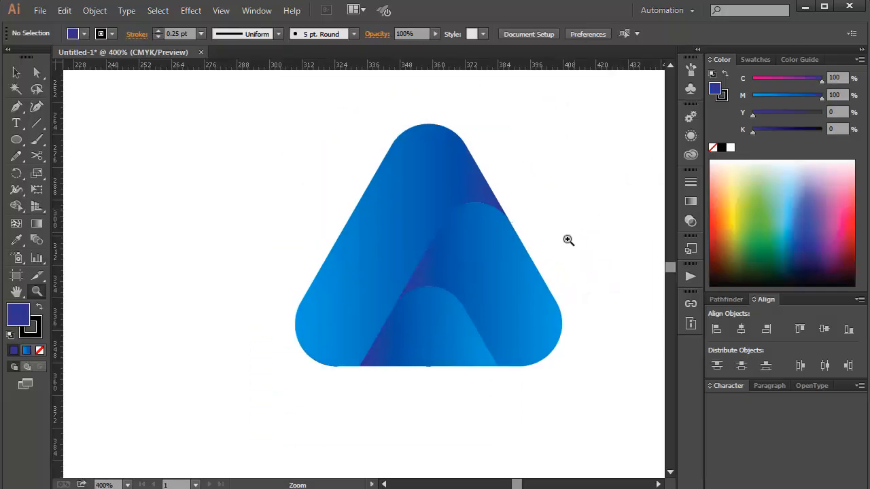
# Step: Add the text "Gradiant LOgo" below the triangle
pyautogui.scroll(-2, 569, 241)
pyautogui.scroll(2, 534, 267)
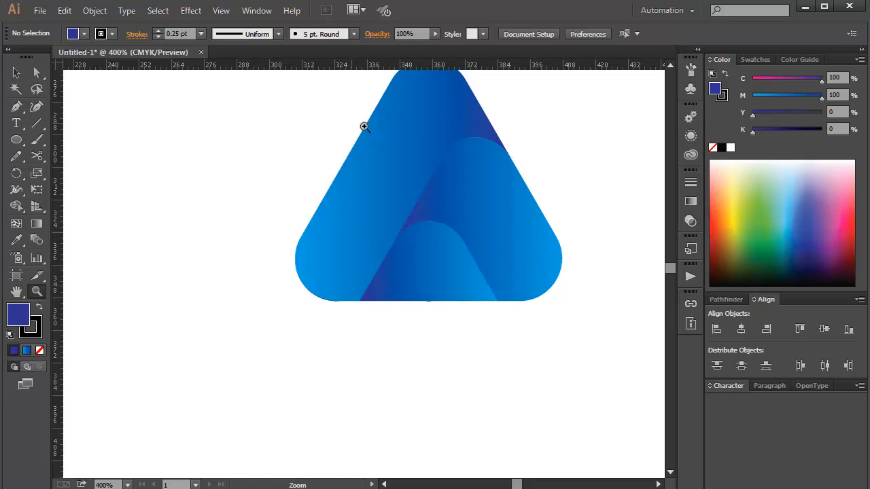
pyautogui.click(17, 123)
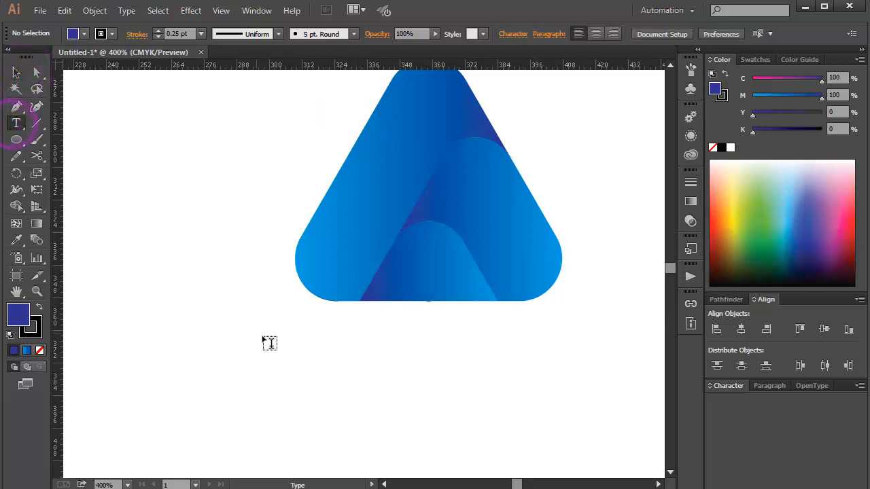
pyautogui.click(252, 334)
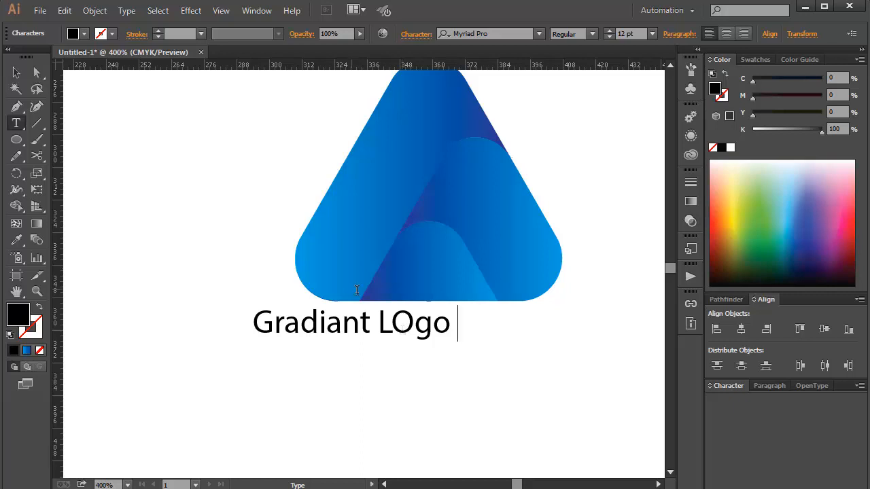
pyautogui.click(19, 70)
# Step: Convert the logo text to uppercase and move it beneath the triangle
pyautogui.click(117, 11)
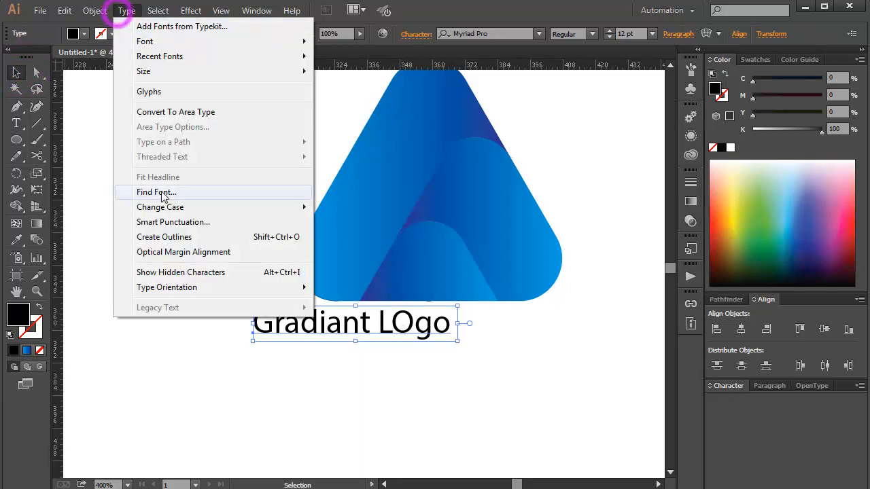
pyautogui.moveTo(174, 208)
pyautogui.click(382, 208)
pyautogui.moveTo(415, 331); pyautogui.dragTo(457, 348)
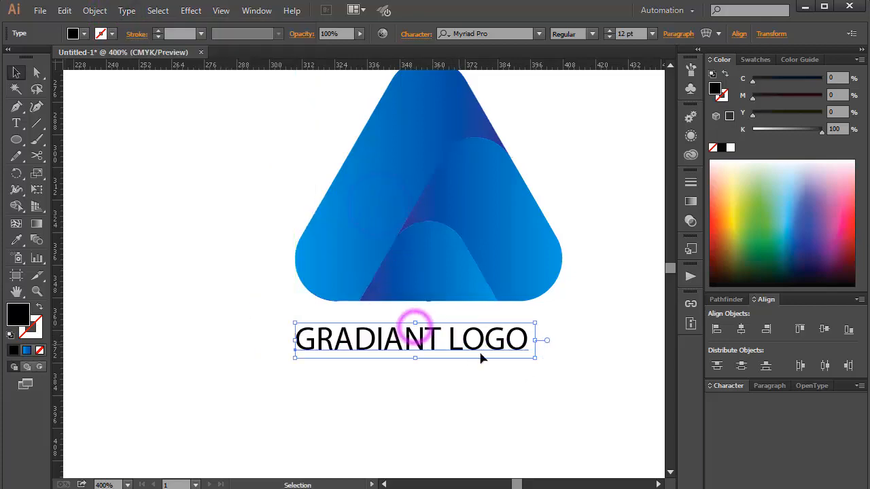
# Step: Enlarge the logo text to about 16.71 pt and reposition it close under the triangle
pyautogui.moveTo(536, 357); pyautogui.dragTo(587, 396)
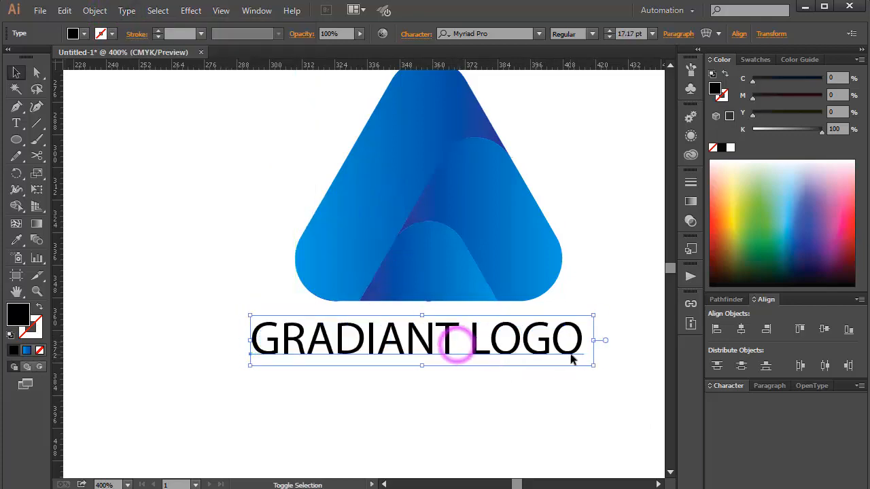
pyautogui.moveTo(586, 366); pyautogui.dragTo(588, 365)
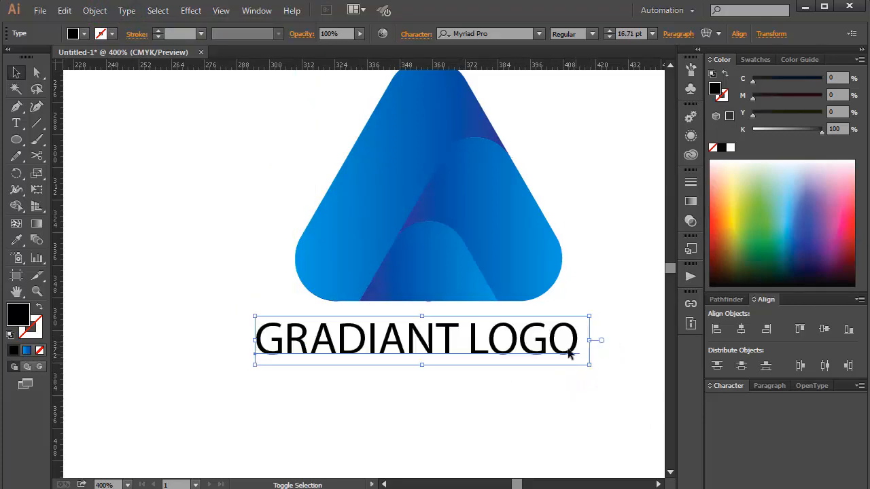
pyautogui.moveTo(523, 345)
pyautogui.mouseDown()
pyautogui.moveTo(542, 338)
pyautogui.moveTo(533, 338)
pyautogui.mouseUp()
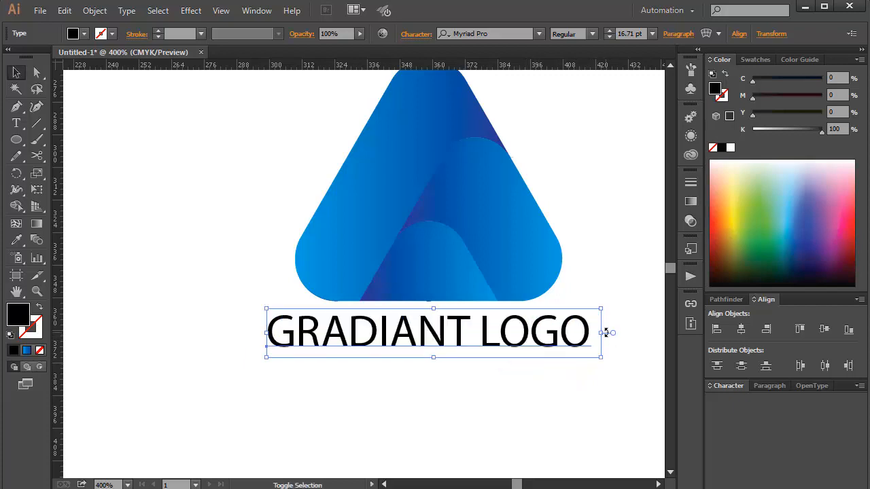
pyautogui.moveTo(602, 332); pyautogui.dragTo(590, 332)
# Step: Set the logo text's font to Shruti with the Bold style
pyautogui.click(585, 360)
pyautogui.click(551, 343)
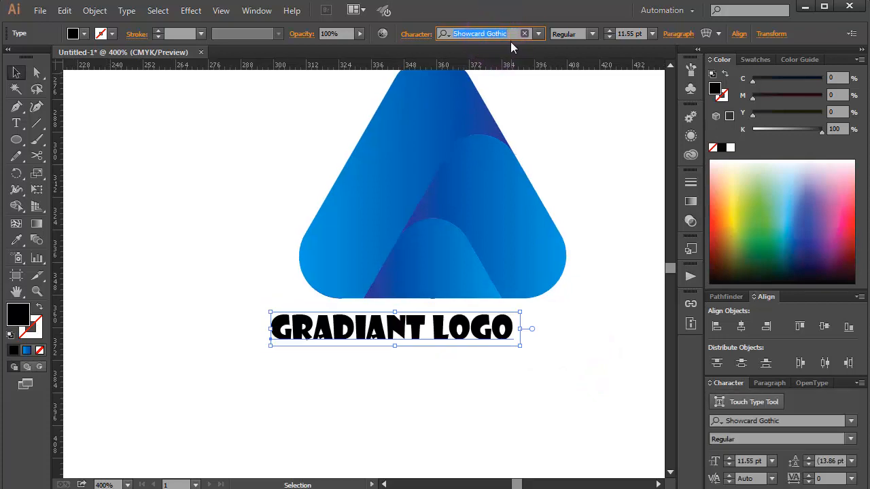
pyautogui.press('Up')
pyautogui.press('Down')
pyautogui.press('Down')
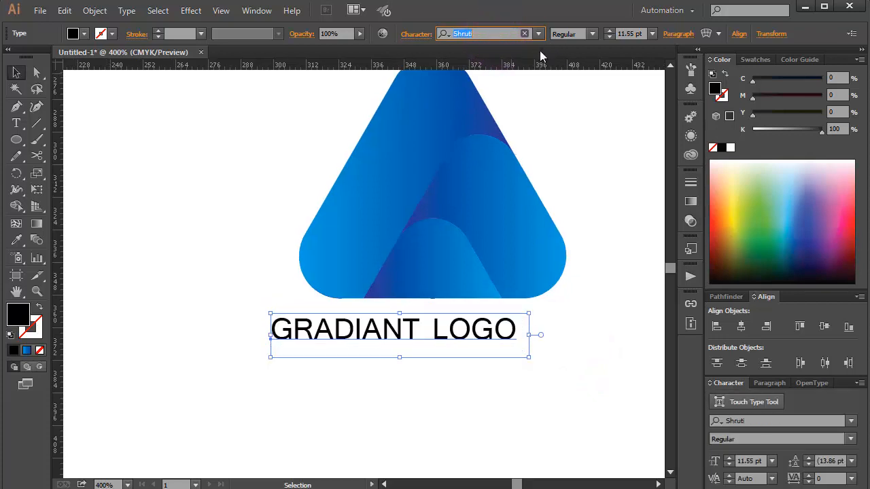
pyautogui.click(592, 33)
pyautogui.click(574, 63)
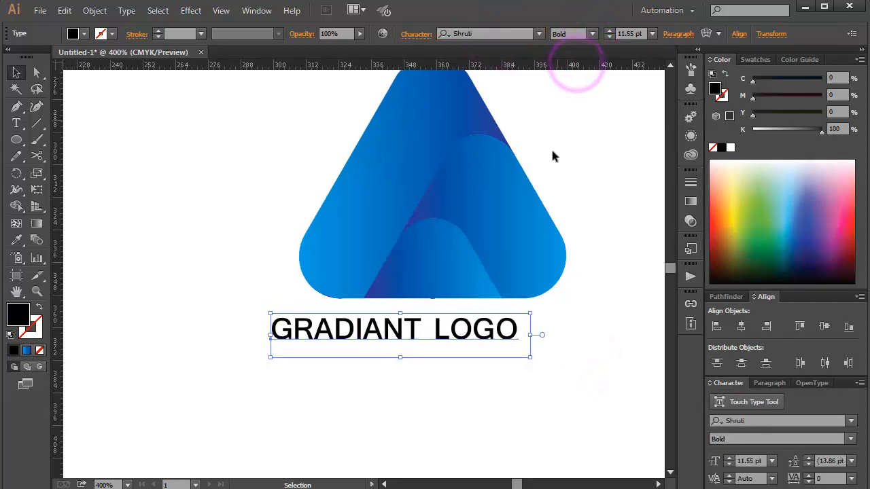
# Step: Reposition the logo text under the triangle at about 11.82 pt and widen its letter spacing to a tracking of 136
pyautogui.moveTo(494, 331); pyautogui.dragTo(548, 335)
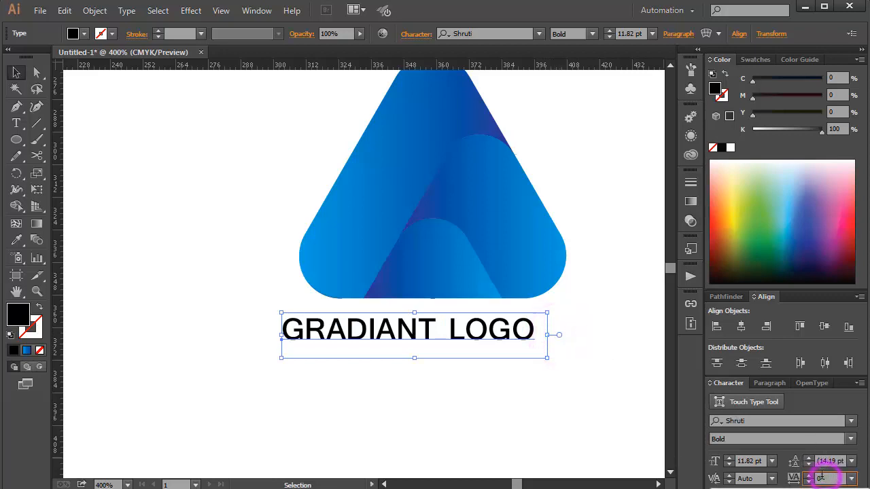
pyautogui.press('Up')
pyautogui.press('Up')
pyautogui.press('Up')
pyautogui.press('Up')
pyautogui.press('Up')
pyautogui.press('Up')
pyautogui.press('Up')
pyautogui.press('Up')
pyautogui.press('Up')
pyautogui.press('Up')
pyautogui.press('Up')
pyautogui.press('Up')
pyautogui.press('Up')
pyautogui.press('Up')
pyautogui.press('Up')
pyautogui.press('Up')
pyautogui.press('Up')
pyautogui.press('Up')
pyautogui.press('Up')
pyautogui.press('Up')
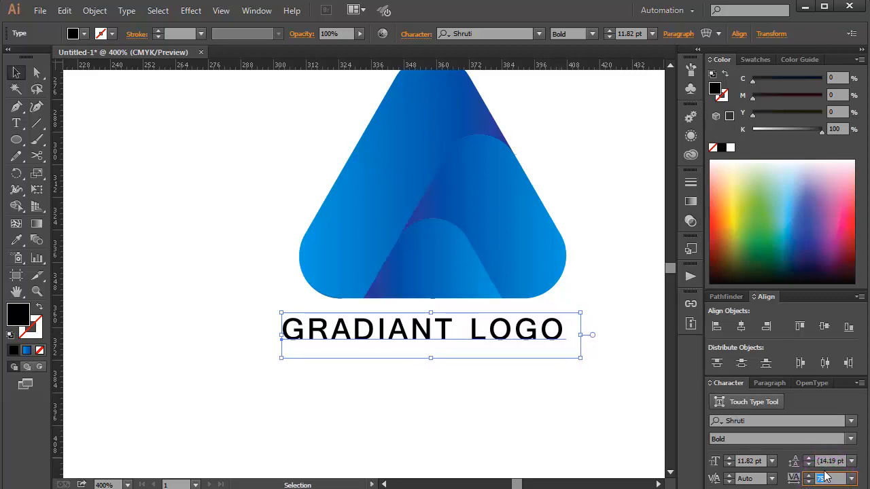
pyautogui.press('Up')
pyautogui.press('Up')
pyautogui.press('Up')
pyautogui.press('Up')
pyautogui.press('Up')
pyautogui.press('Up')
pyautogui.press('Up')
pyautogui.press('Up')
pyautogui.press('Up')
pyautogui.press('Up')
pyautogui.press('Up')
pyautogui.press('Up')
pyautogui.press('Up')
pyautogui.press('Up')
pyautogui.press('Up')
pyautogui.press('Up')
pyautogui.press('Up')
pyautogui.press('Up')
pyautogui.press('Up')
pyautogui.press('Up')
pyautogui.click(582, 387)
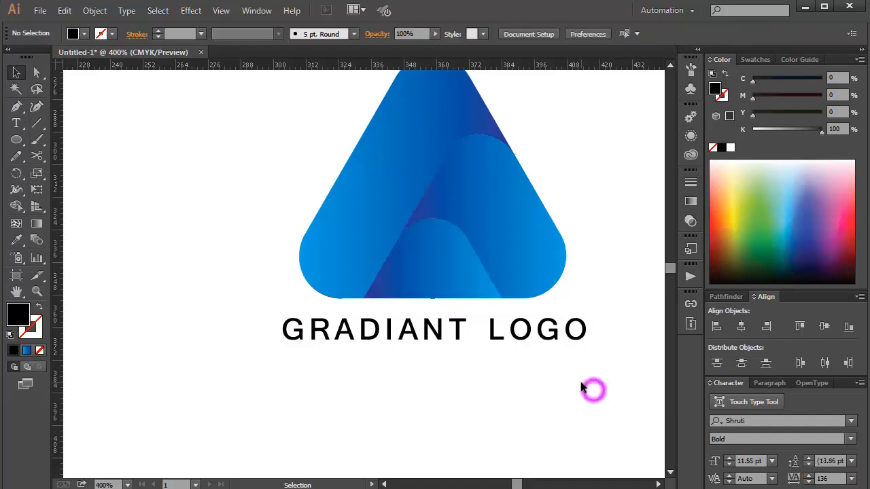
# Step: Select the word GRADIANT within the logo text beneath the triangle
pyautogui.hotkey('ctrl', '-')
pyautogui.hotkey('ctrl', '-')
pyautogui.hotkey('ctrl', '-')
pyautogui.hotkey('ctrl', '+')
pyautogui.hotkey('ctrl', '+')
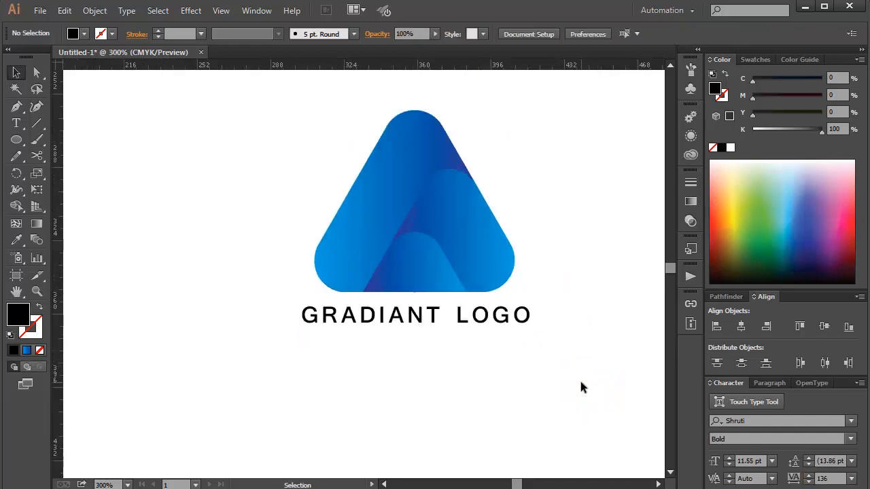
pyautogui.moveTo(375, 319); pyautogui.dragTo(375, 321)
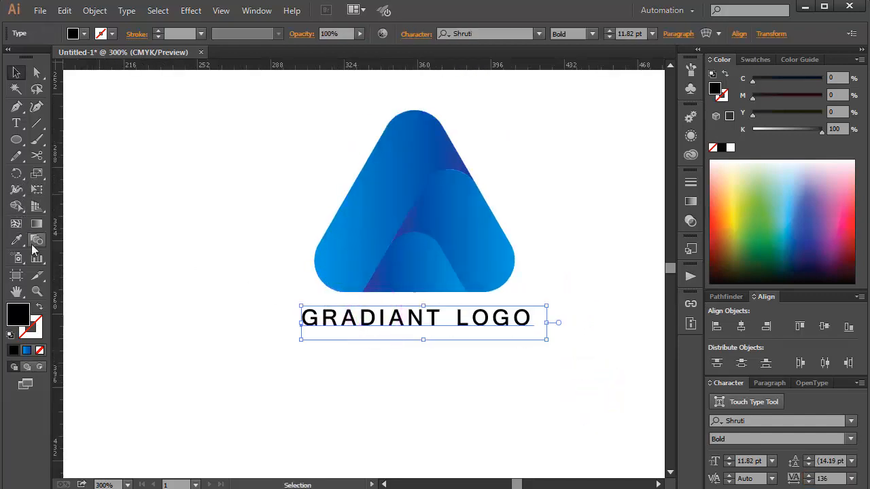
pyautogui.doubleClick(433, 316)
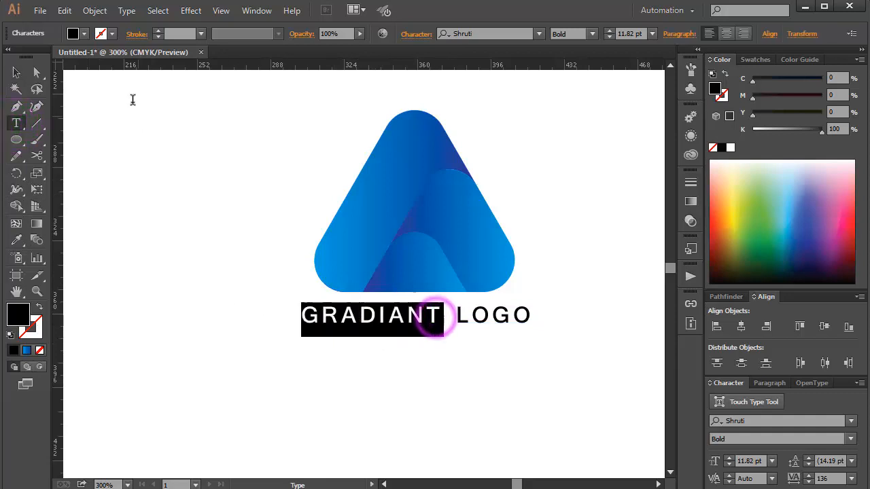